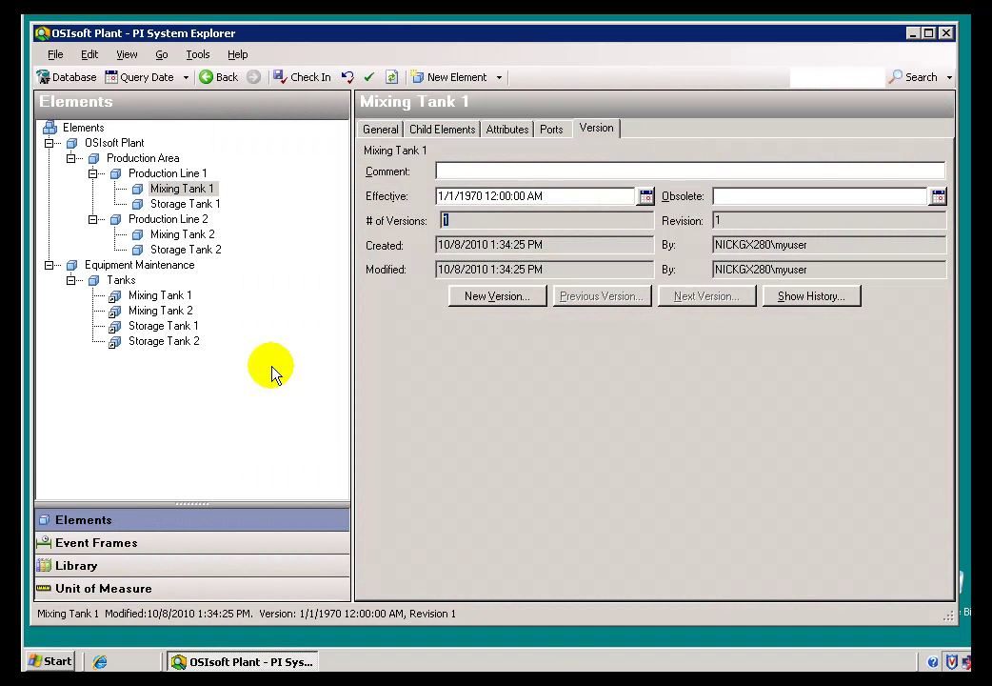
# - Show the Library's Element Templates list, expanding Generic Tank Template along the way
pyautogui.click(88, 565)
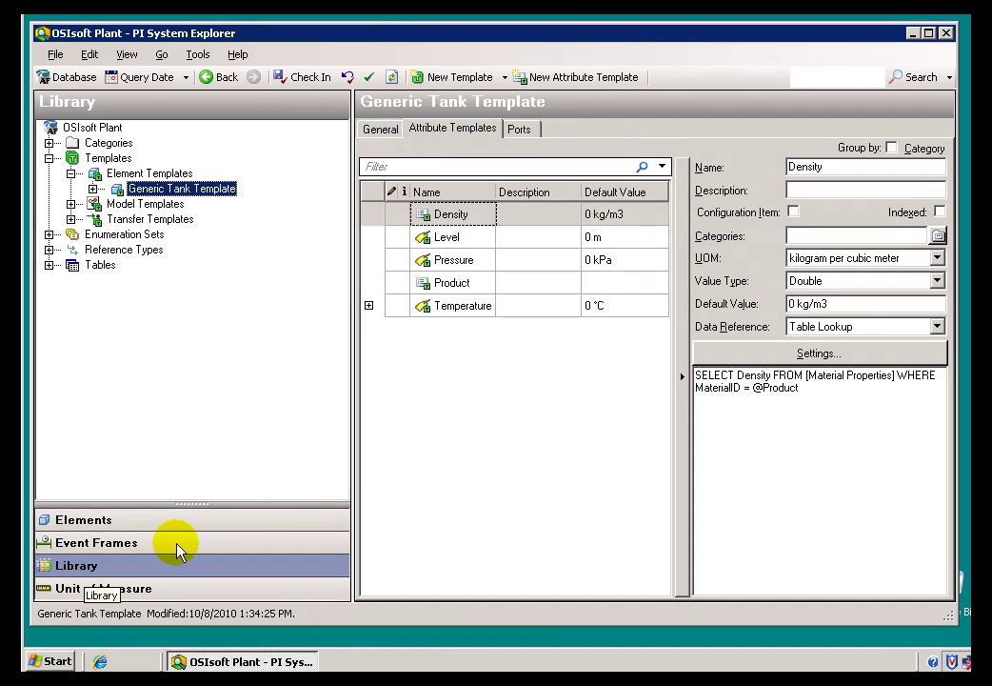
pyautogui.click(92, 188)
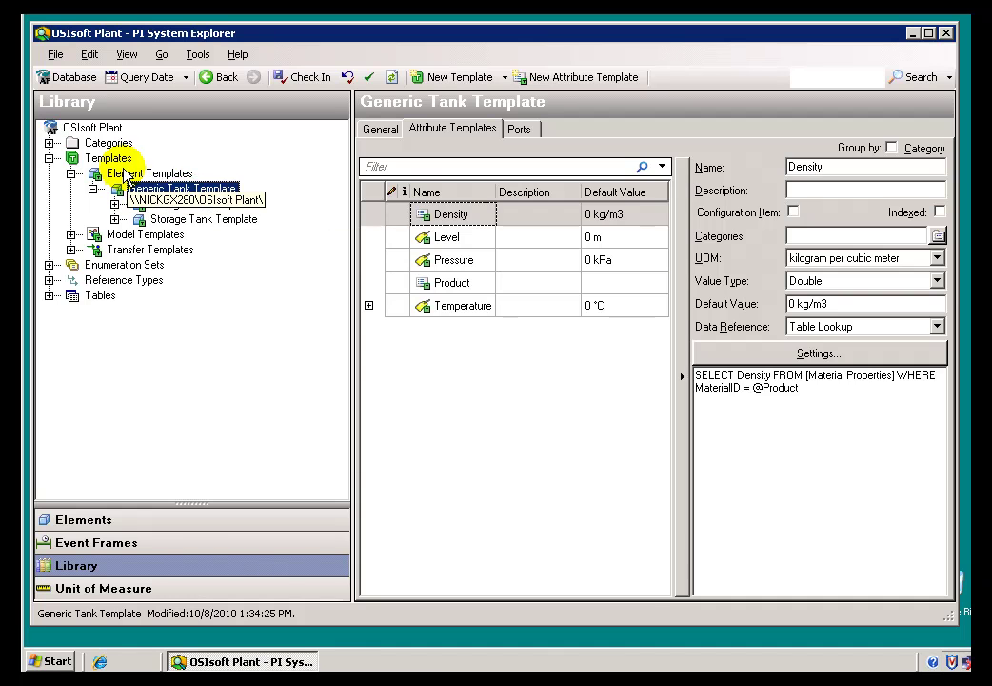
pyautogui.click(124, 175)
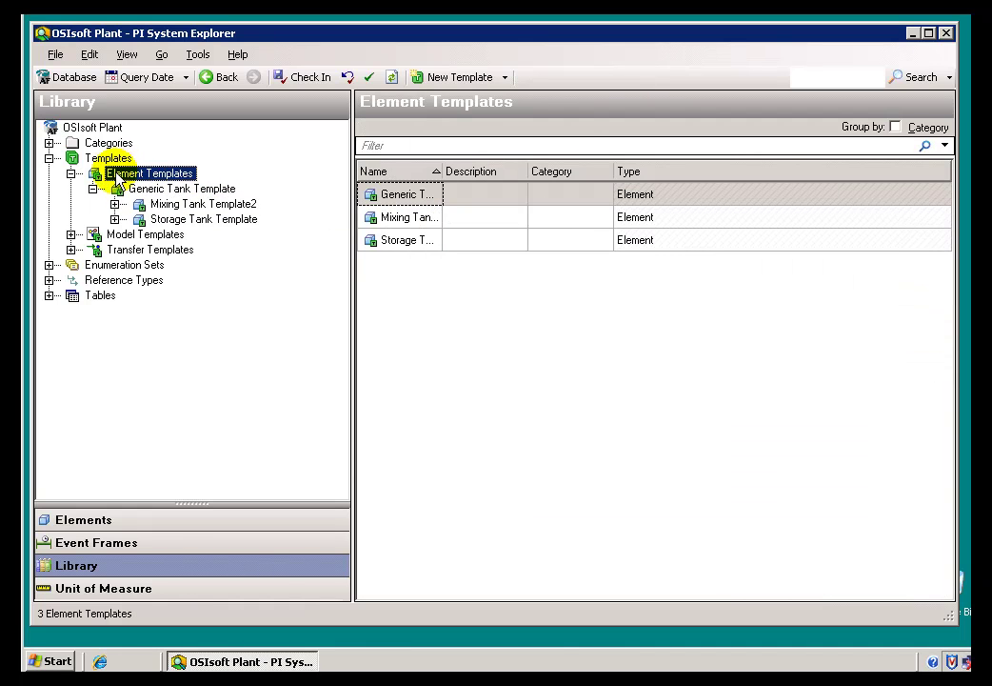
# - Create a new element template named RecircPump
pyautogui.rightClick(124, 174)
pyautogui.click(160, 184)
pyautogui.click(384, 131)
pyautogui.doubleClick(510, 152)
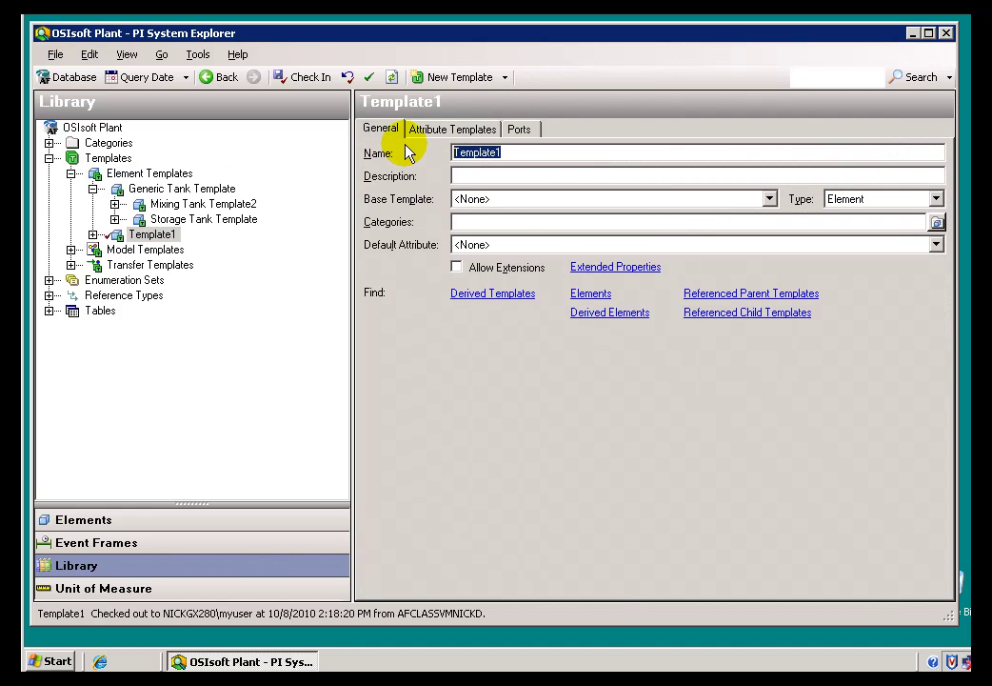
pyautogui.write('rE')
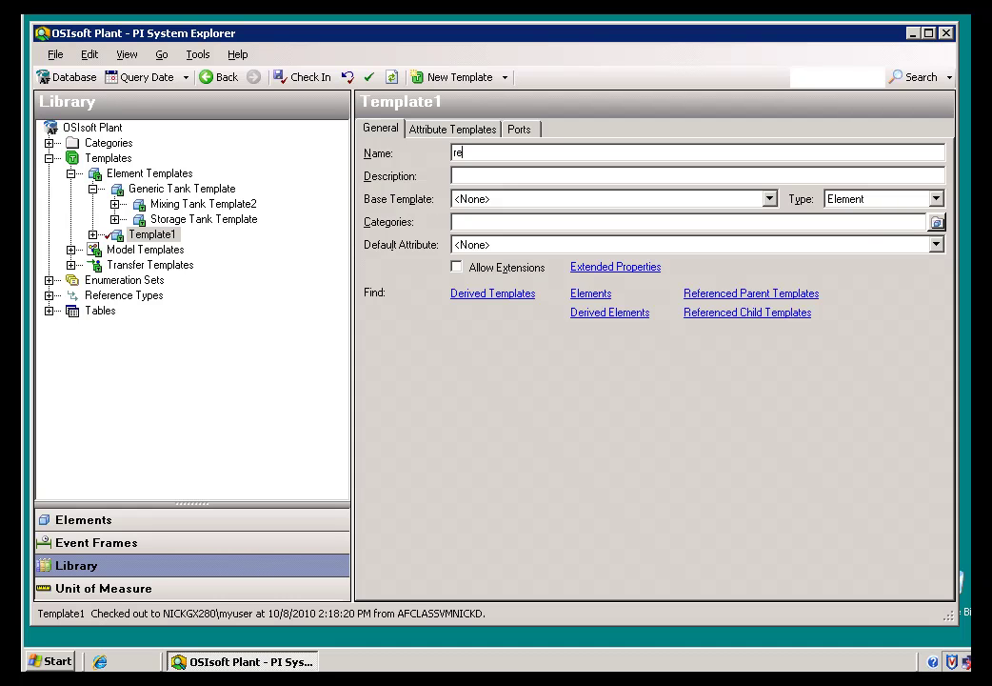
pyautogui.write('circPump')
pyautogui.click(440, 128)
# - Add two attribute templates, Attribute1 and Attribute2, to RecircPump
pyautogui.rightClick(401, 214)
pyautogui.click(450, 228)
pyautogui.rightClick(421, 258)
pyautogui.click(461, 268)
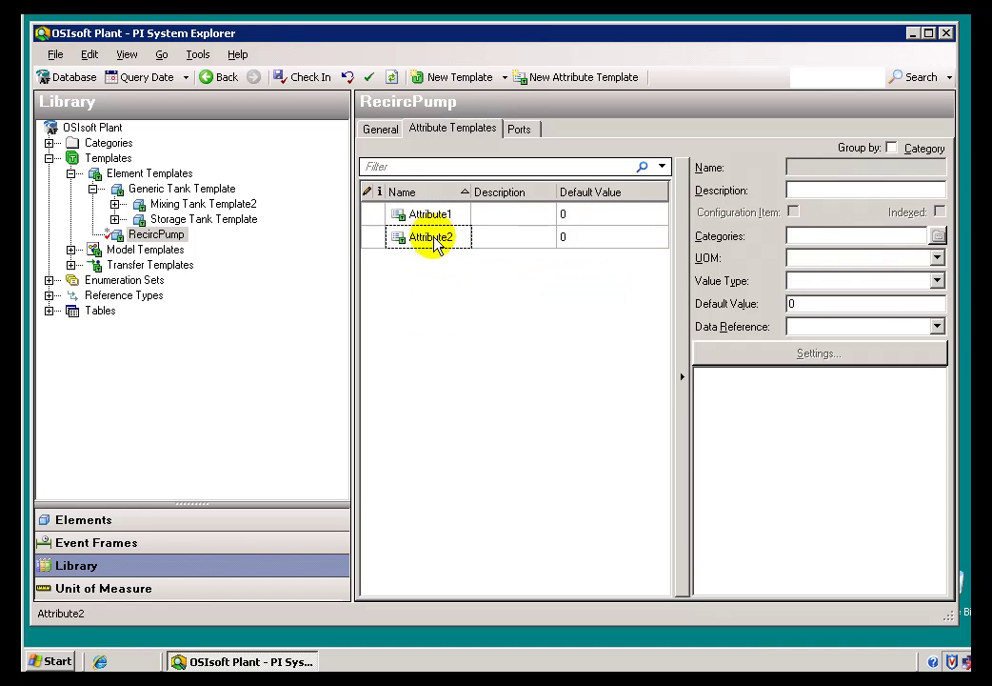
pyautogui.click(426, 216)
pyautogui.click(429, 237)
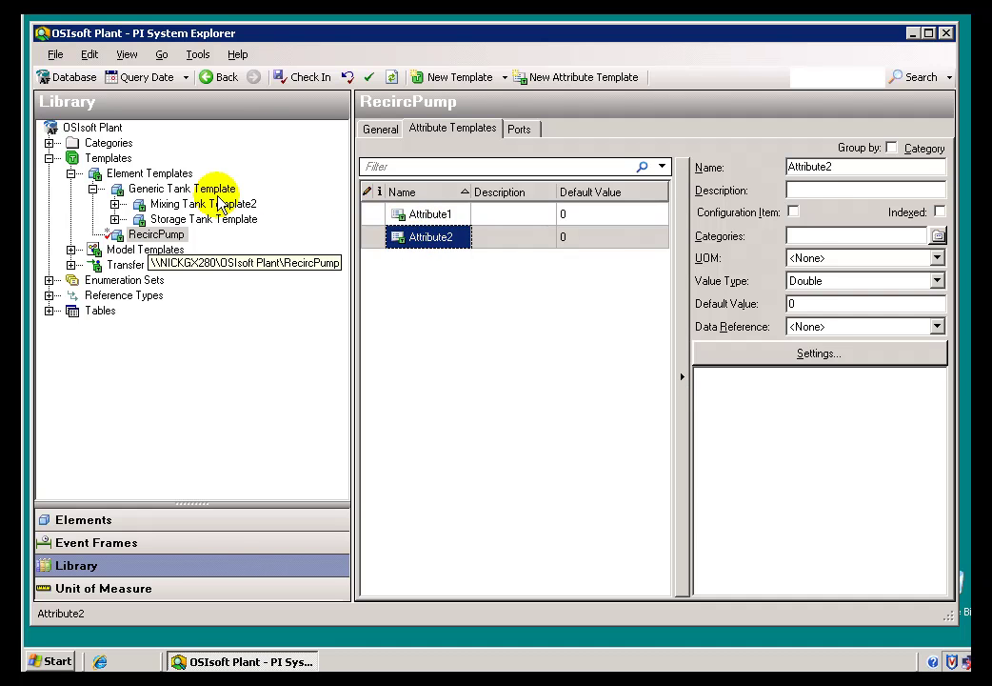
# - Check in the new RecircPump template
pyautogui.click(297, 78)
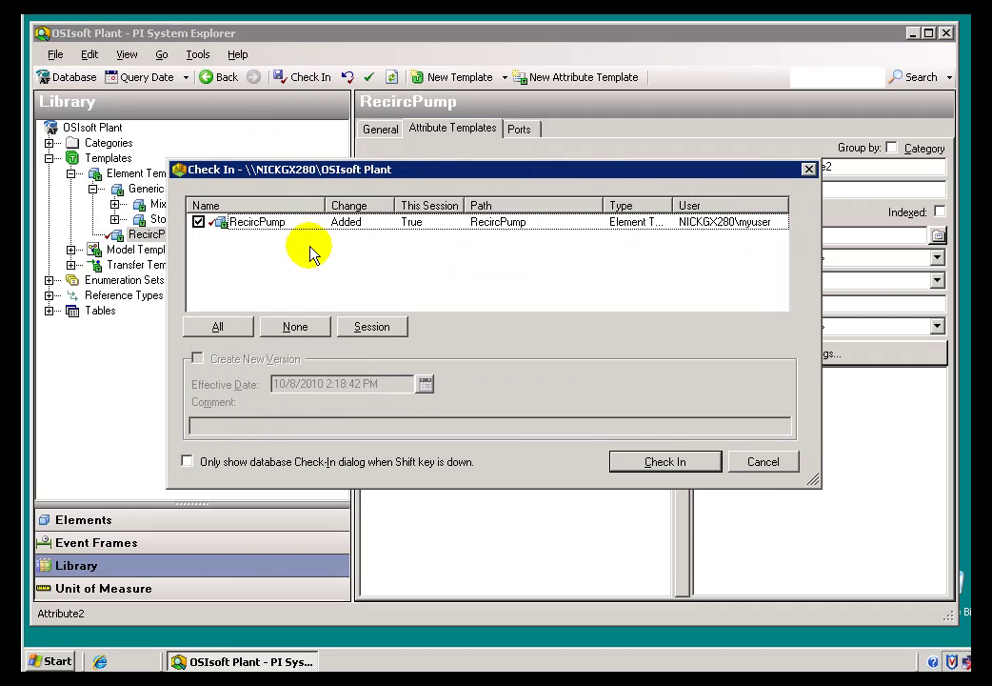
pyautogui.click(655, 461)
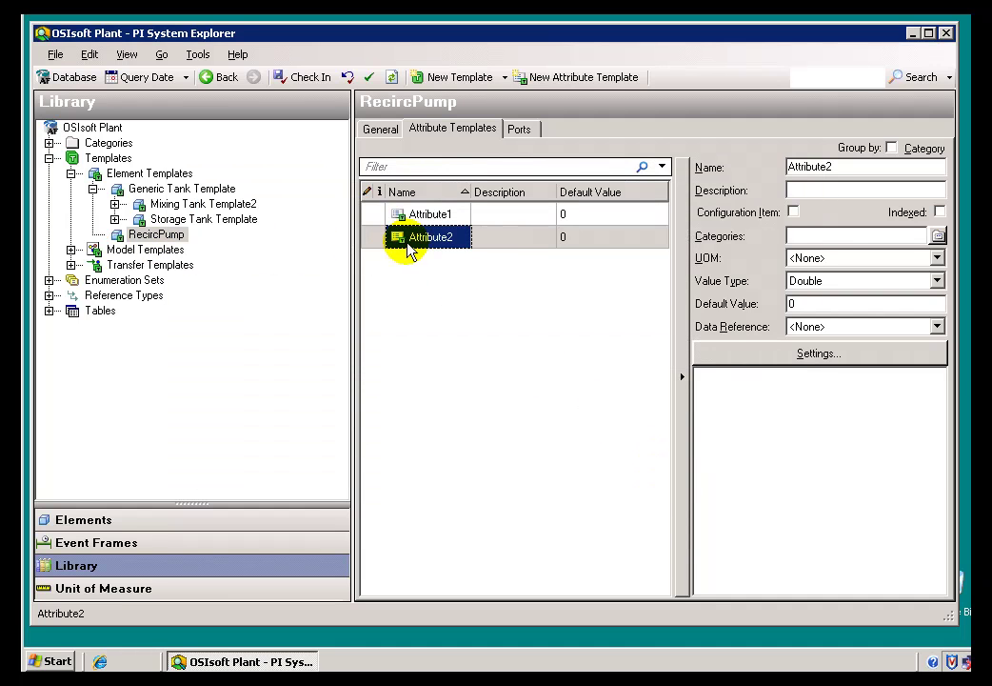
pyautogui.click(158, 235)
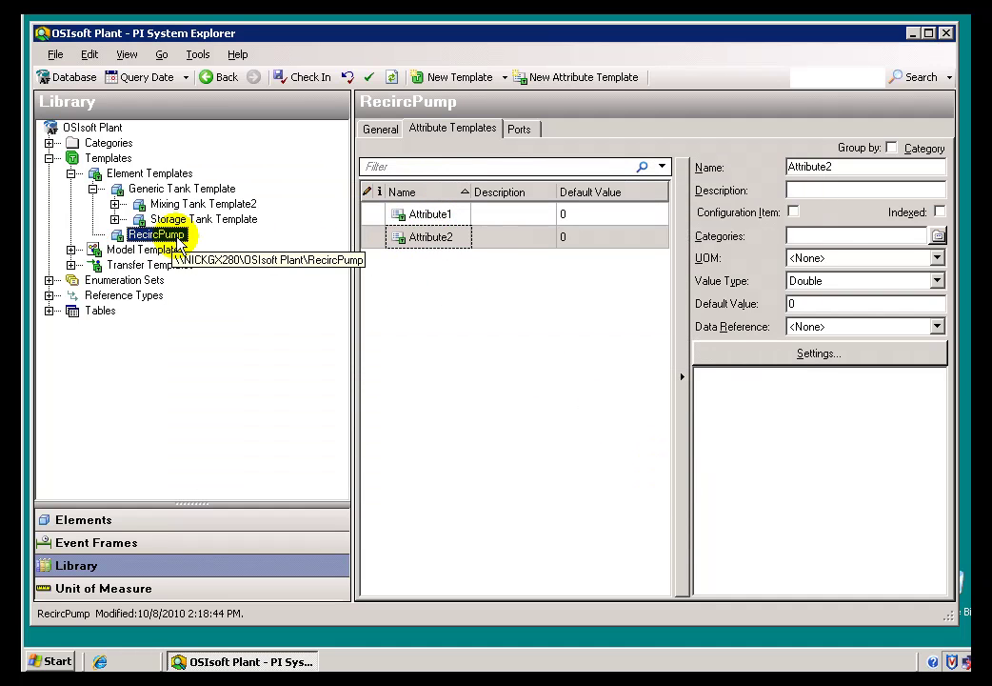
# - Add child element RecircPump1 under Equipment Maintenance, based on the RecircPump template
pyautogui.click(84, 519)
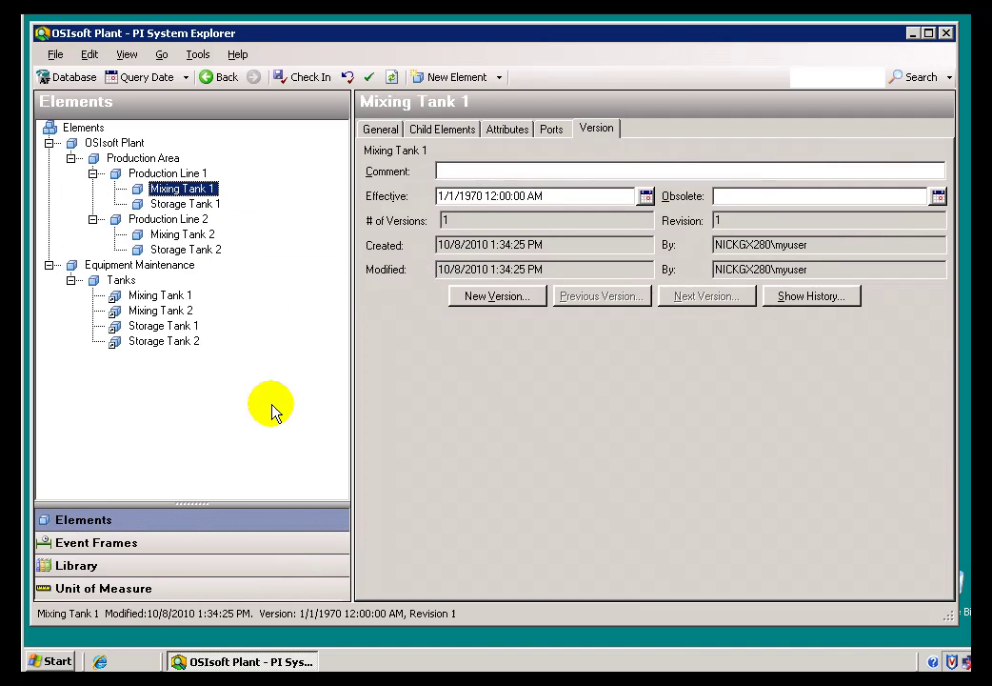
pyautogui.click(70, 158)
pyautogui.click(107, 175)
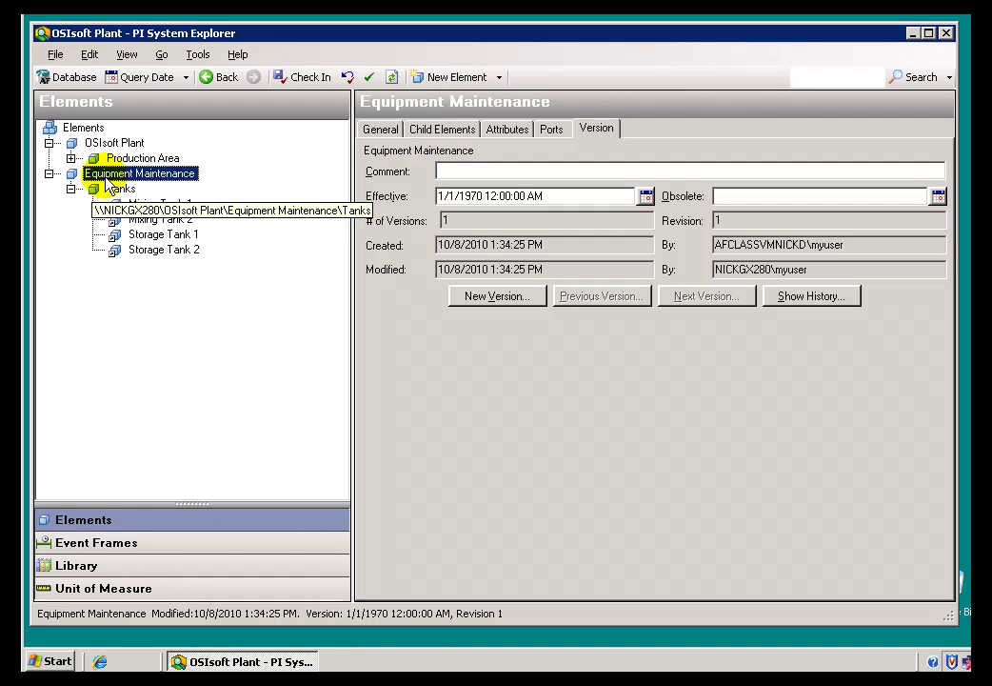
pyautogui.rightClick(111, 181)
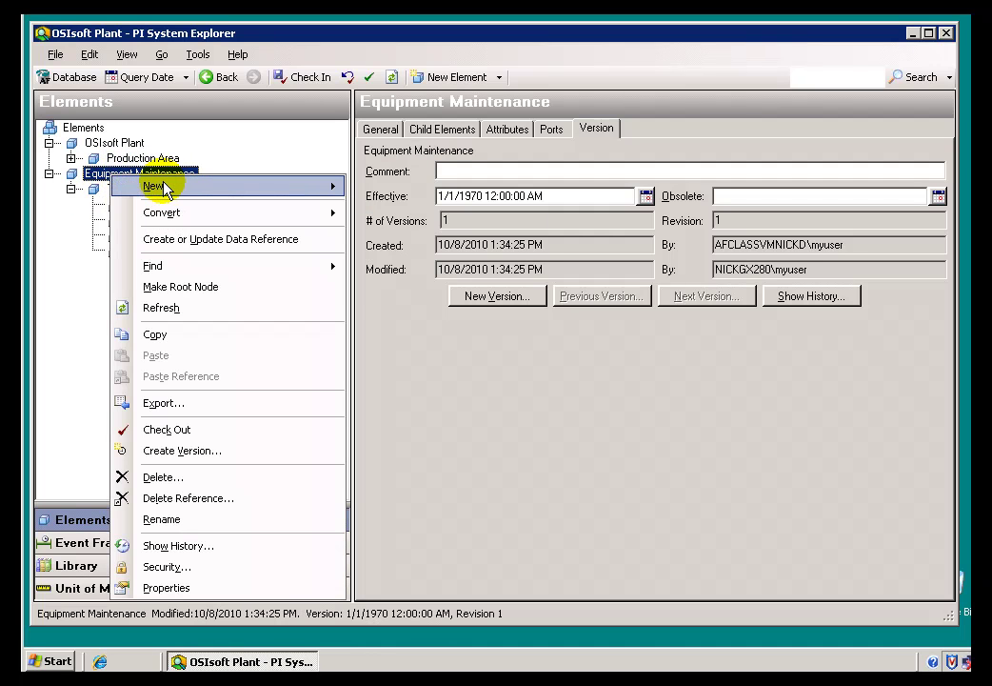
pyautogui.moveTo(210, 187)
pyautogui.click(438, 195)
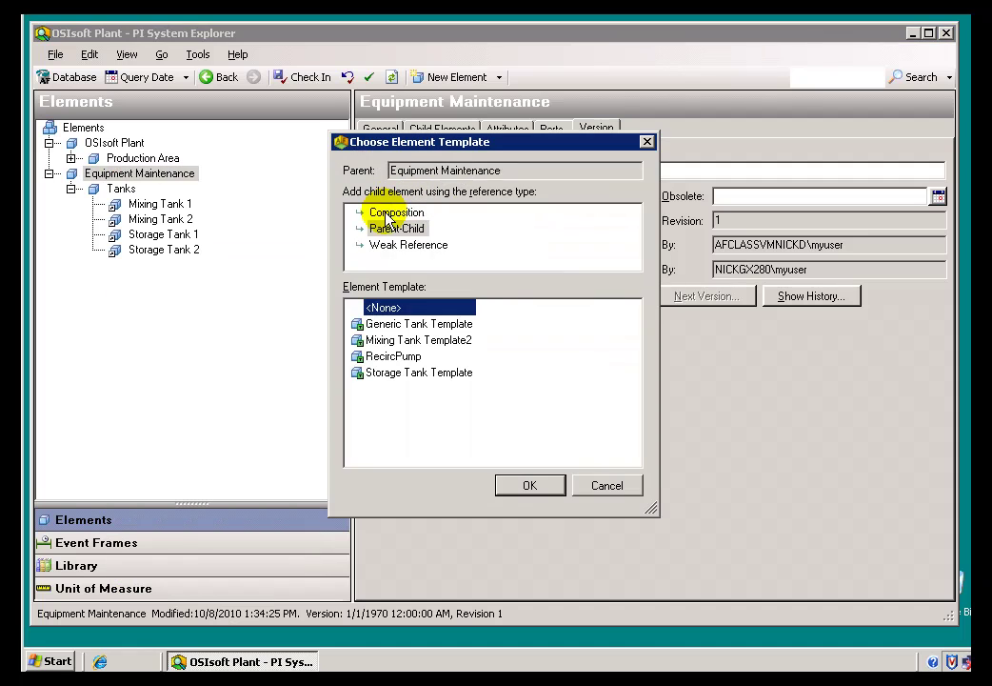
pyautogui.click(381, 356)
pyautogui.click(529, 487)
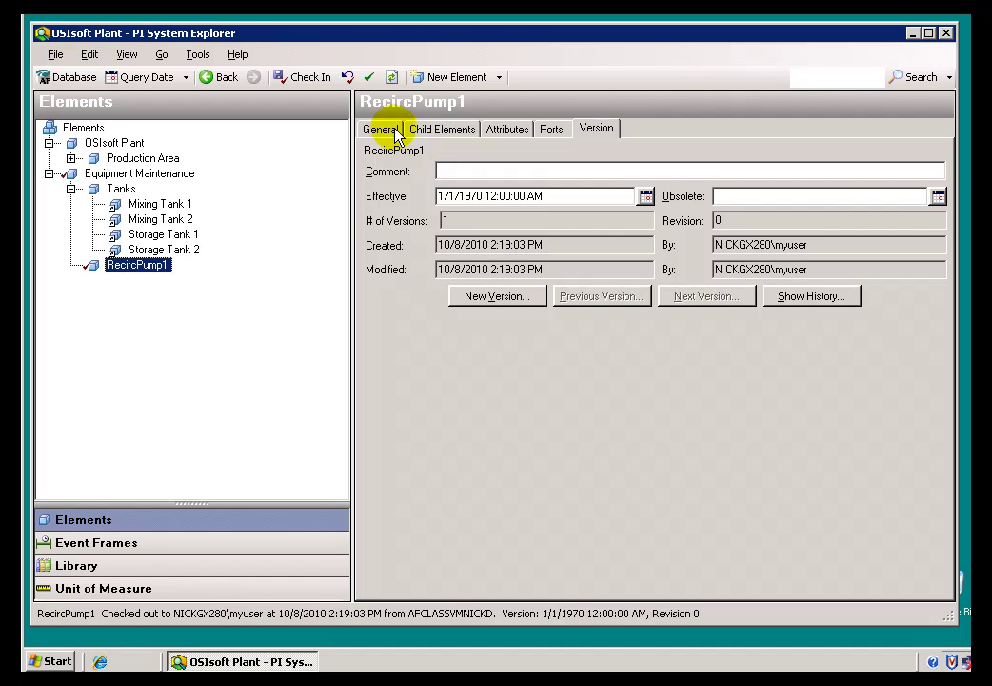
# - Review RecircPump1's General and Version details, showing 1 version, then check it in
pyautogui.click(386, 129)
pyautogui.click(539, 154)
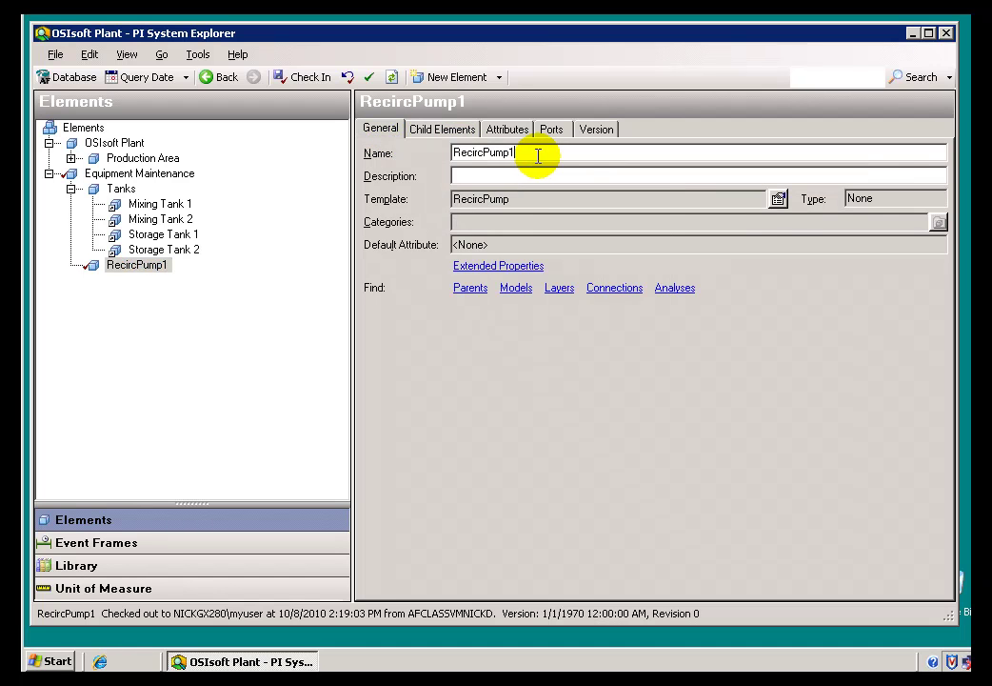
pyautogui.click(595, 130)
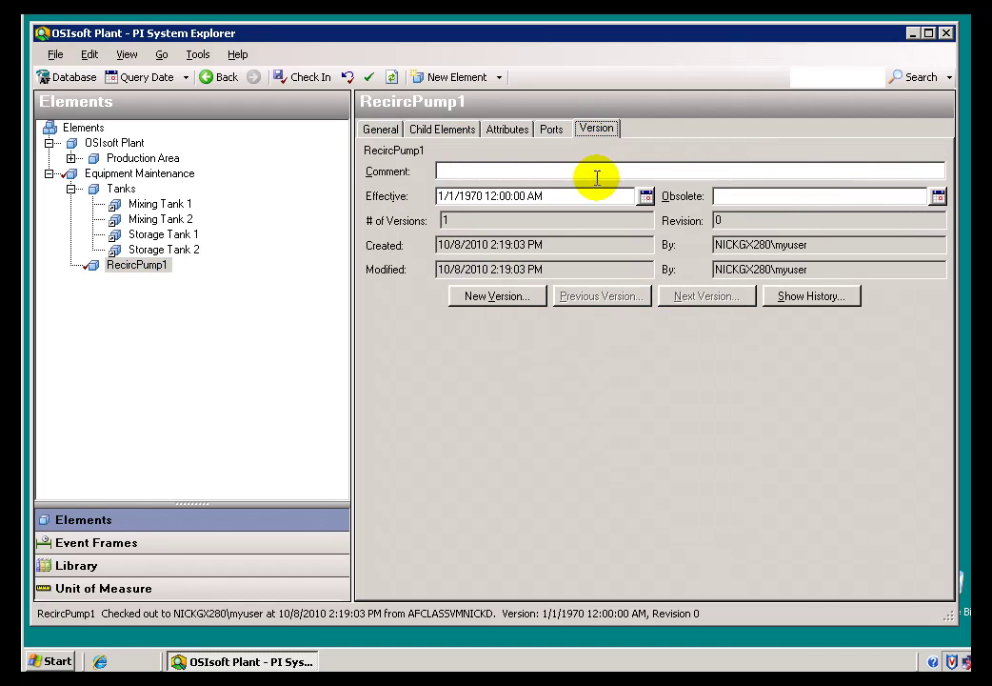
pyautogui.doubleClick(444, 220)
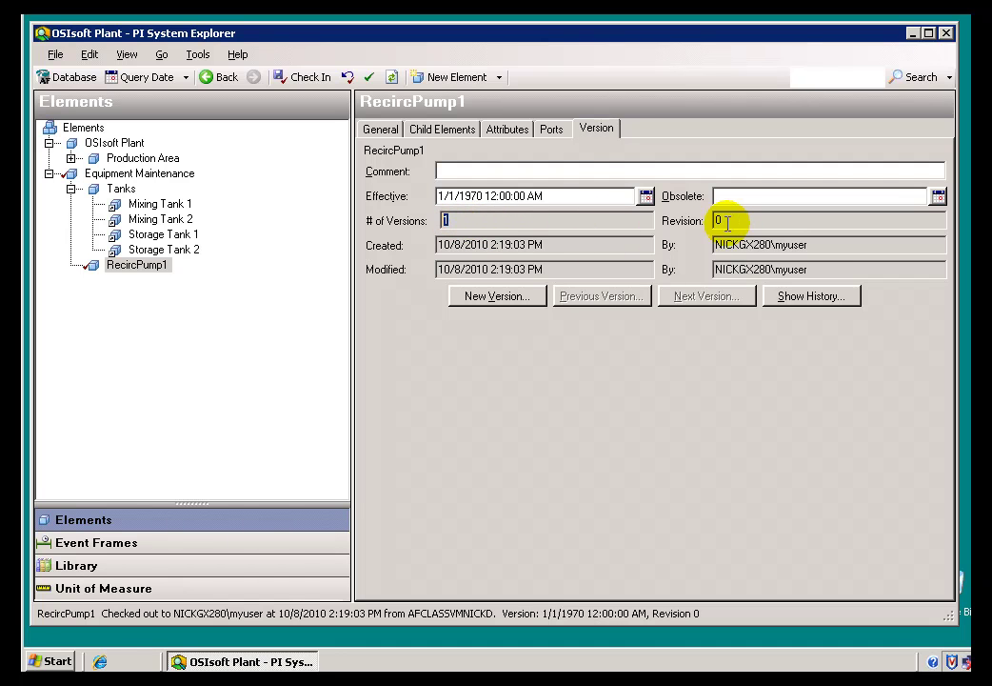
pyautogui.click(565, 221)
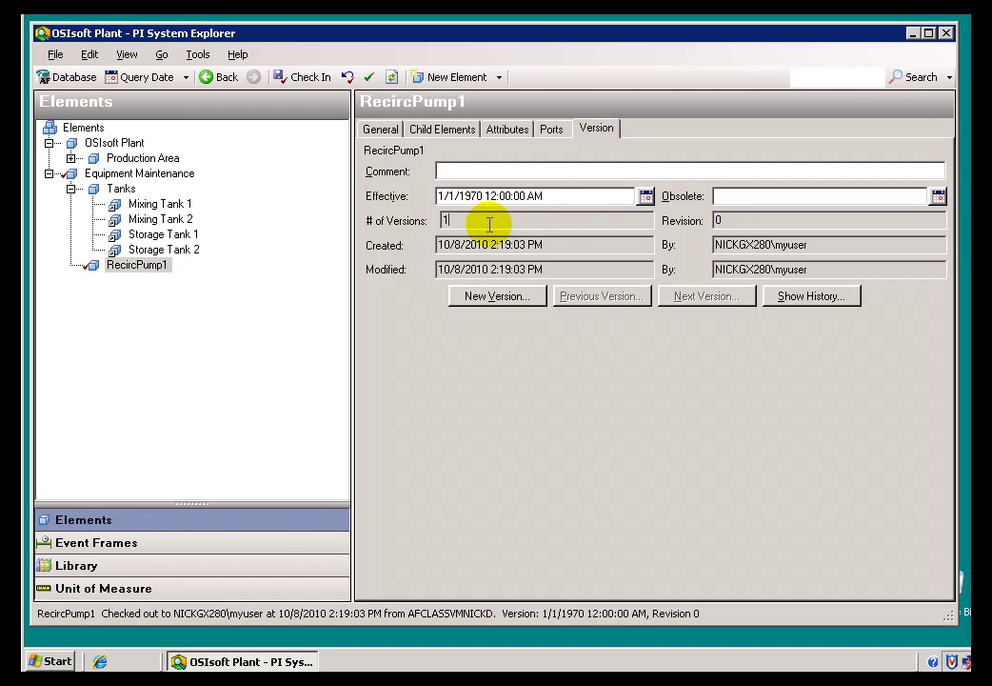
pyautogui.click(305, 80)
pyautogui.click(657, 465)
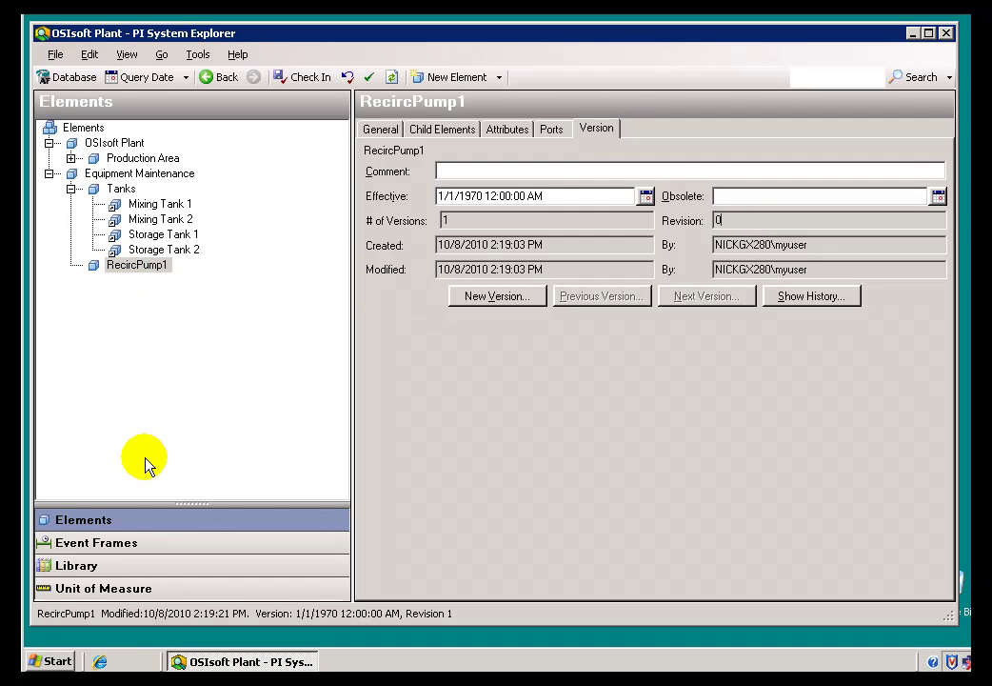
# - Display RecircPump1's attributes, with Attribute1 and Attribute2 both at 0
pyautogui.click(506, 130)
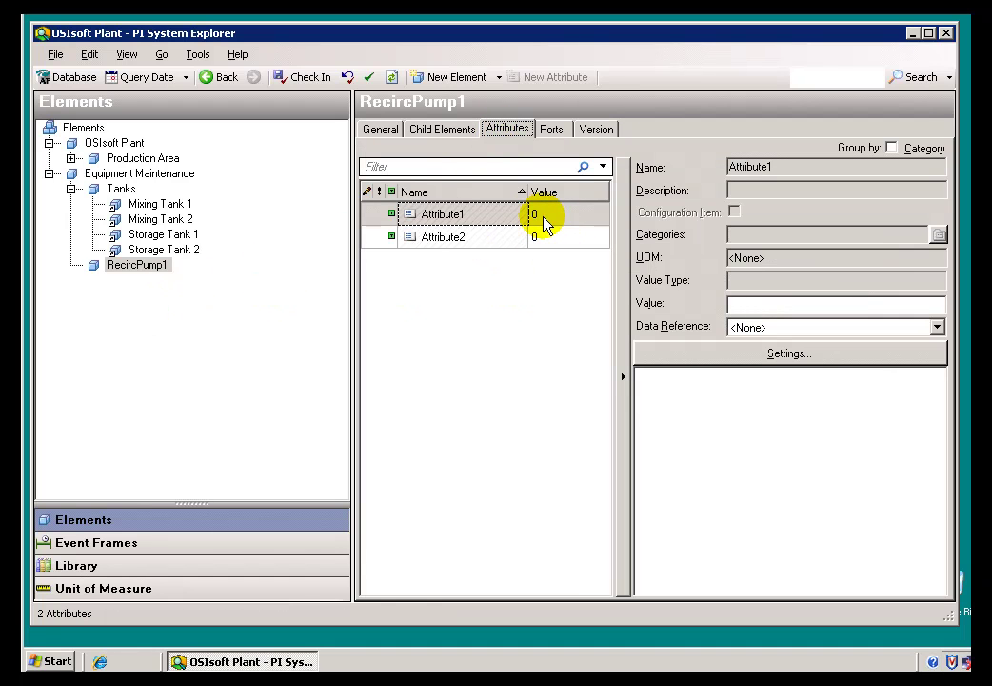
pyautogui.moveTo(545, 225)
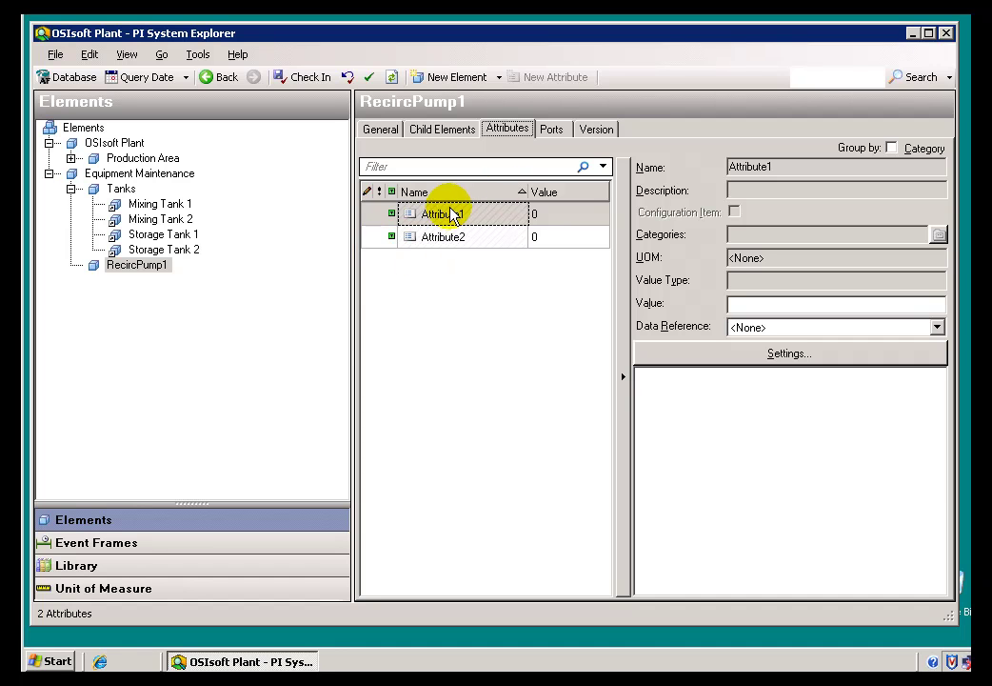
# - Review the RecircPump template's Attribute1 and Attribute2 properties in the Library
pyautogui.click(61, 565)
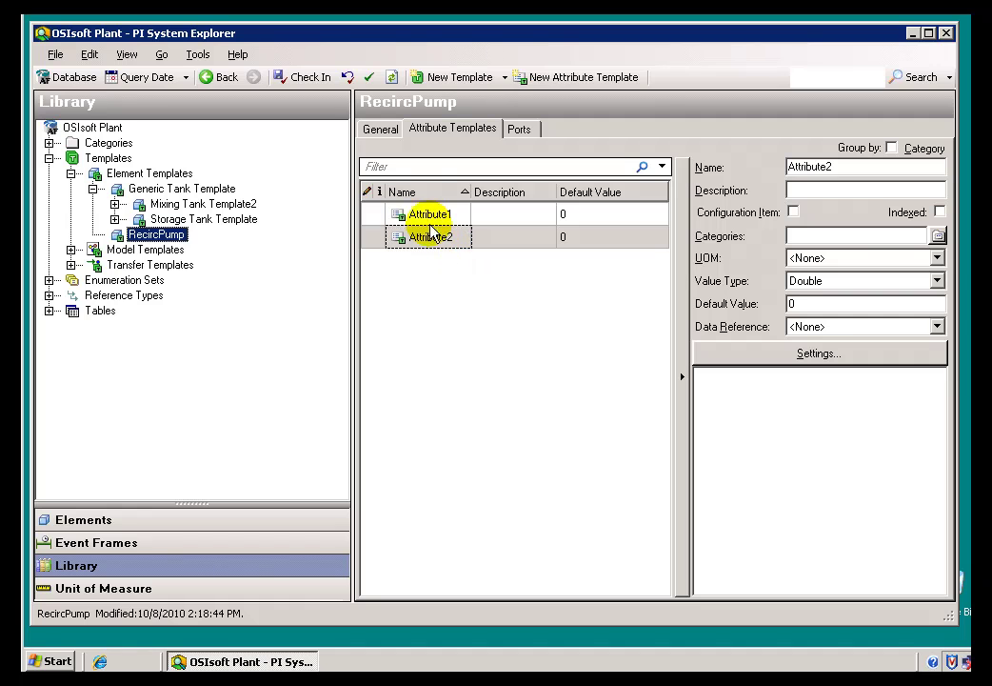
pyautogui.click(425, 215)
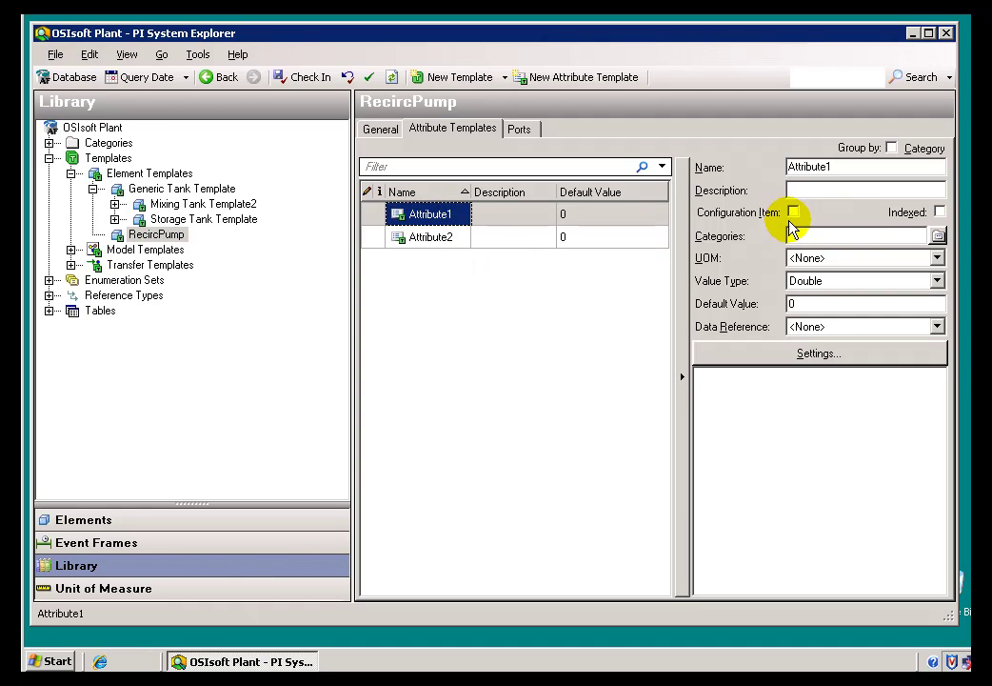
pyautogui.click(404, 238)
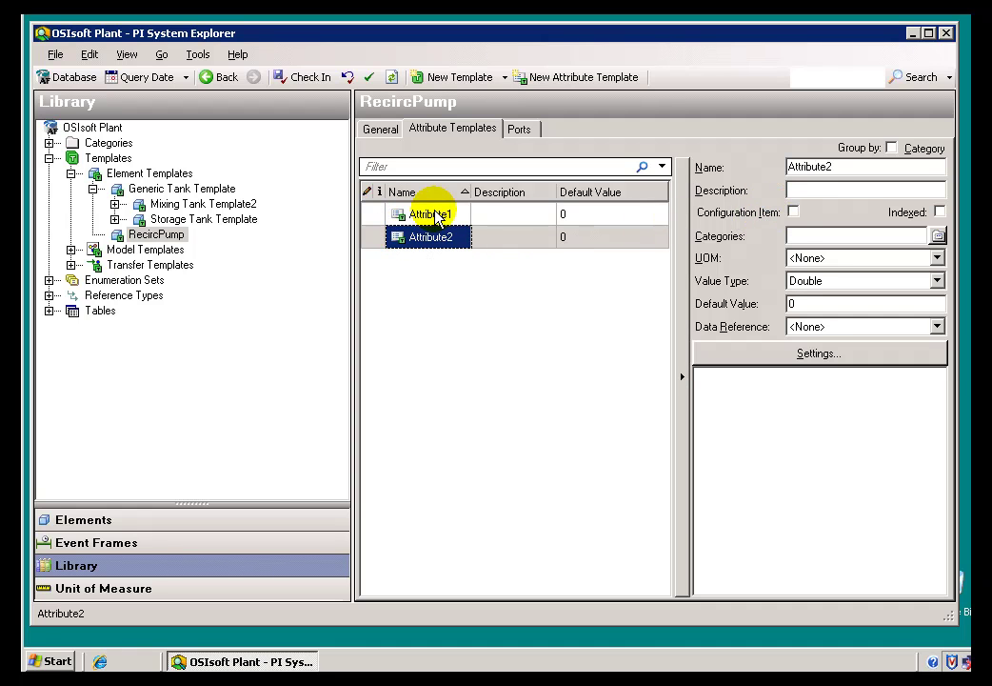
pyautogui.click(437, 213)
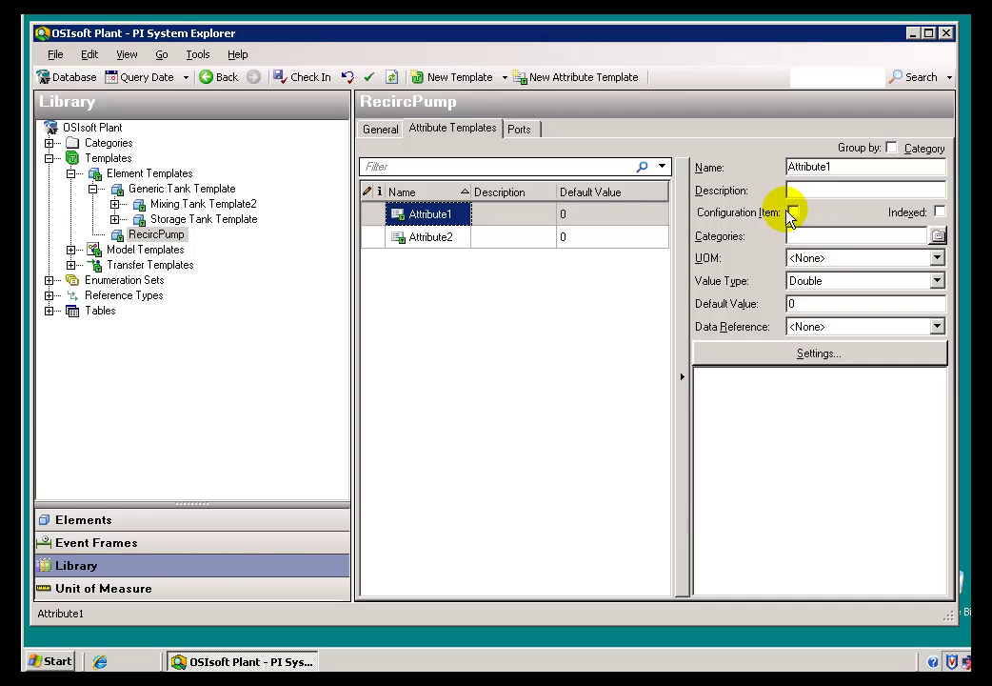
# - Rename Attribute1 to Diameter and check in the RecircPump template
pyautogui.click(428, 215)
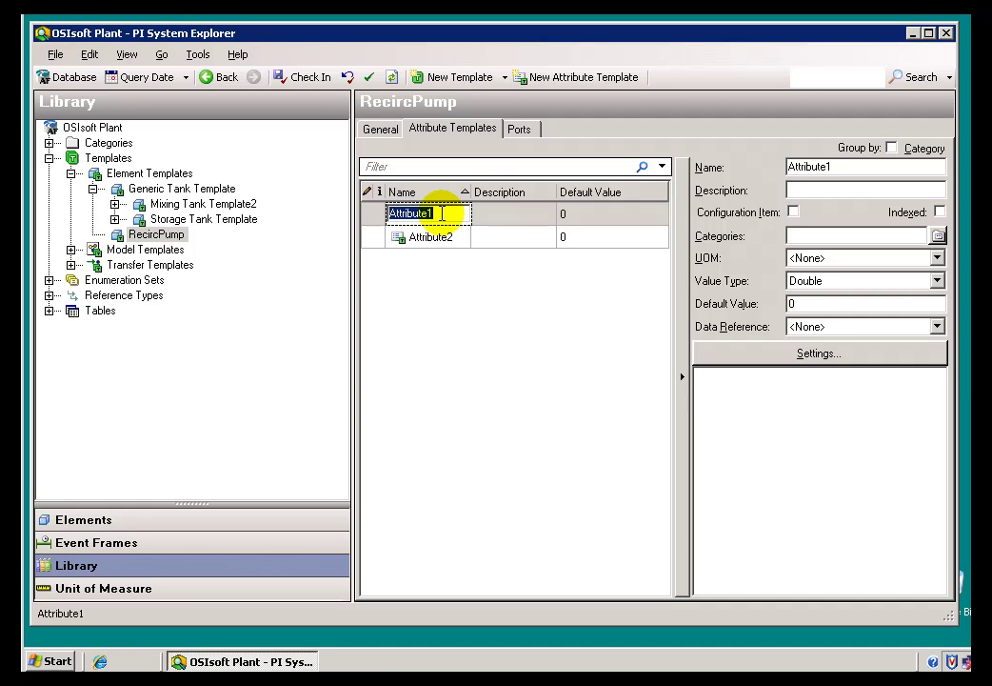
pyautogui.write('Circumfrence')
pyautogui.press('Return')
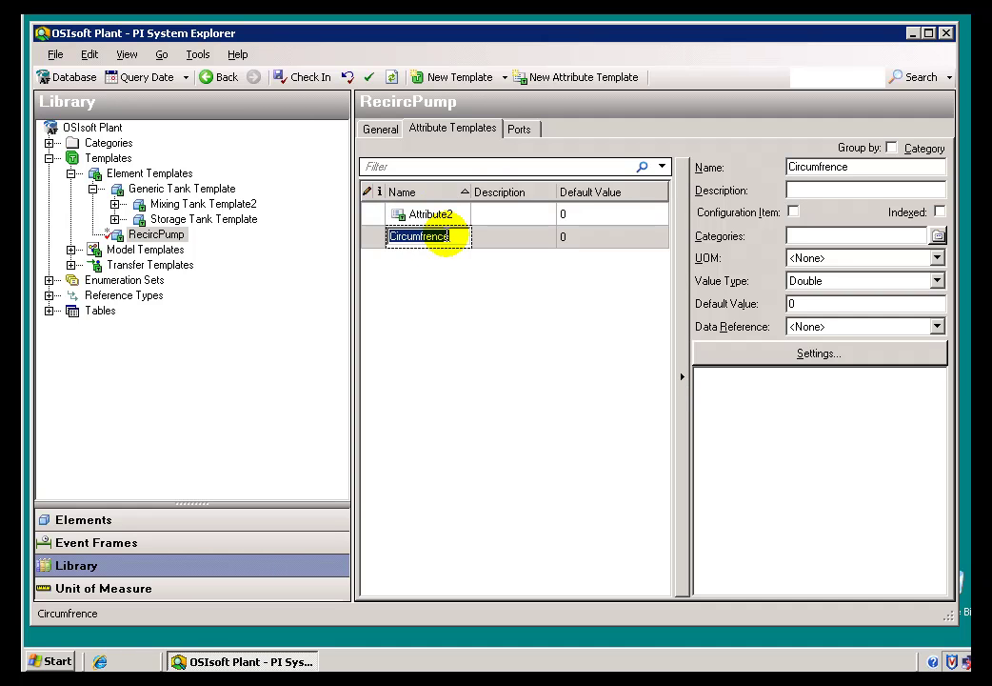
pyautogui.click(449, 243)
pyautogui.write('Diameter')
pyautogui.press('Return')
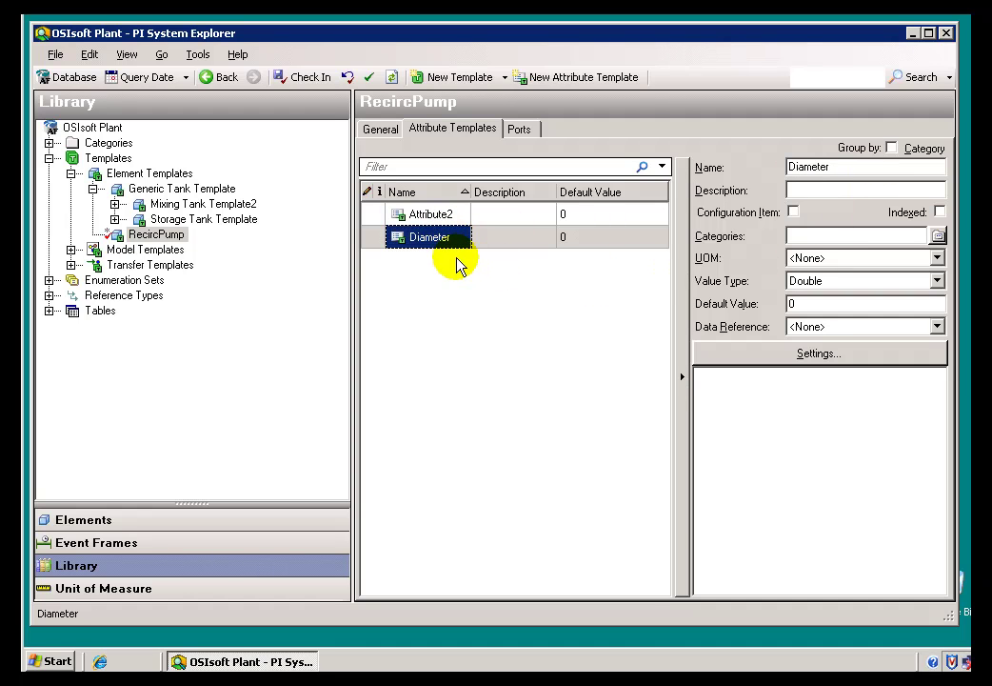
pyautogui.click(310, 80)
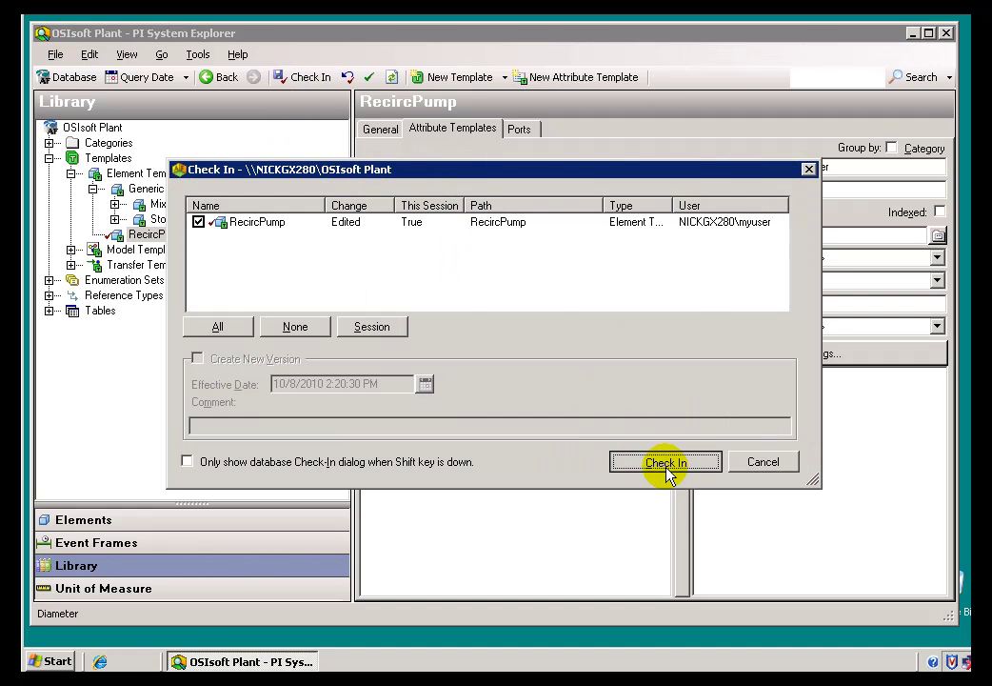
pyautogui.click(665, 462)
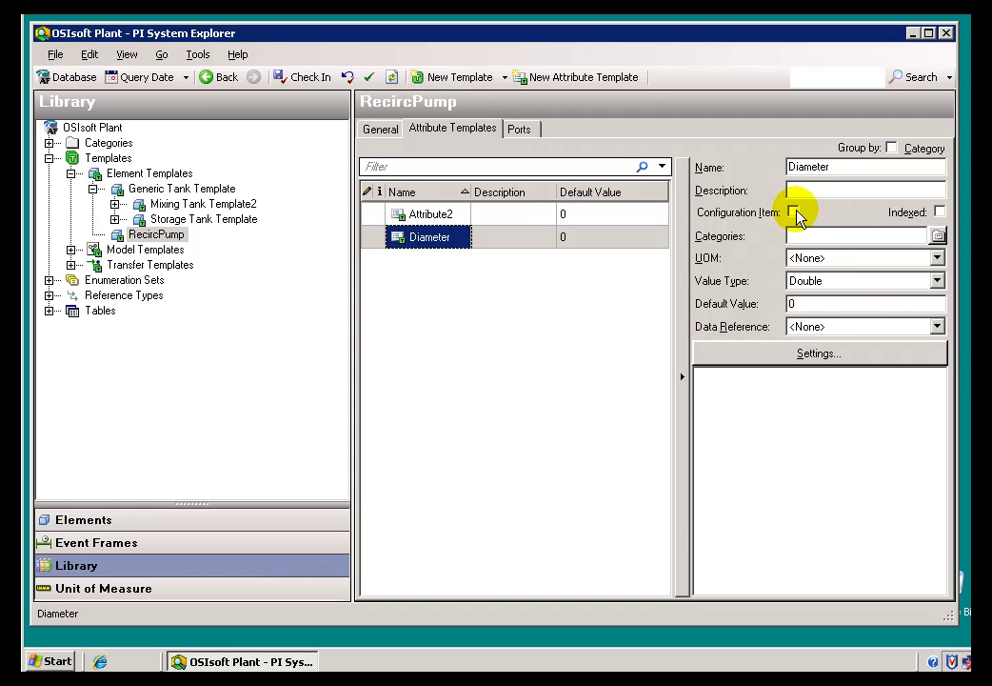
# - Rename Attribute2 to Flow, leave Data Reference as <None>, and check in
pyautogui.click(443, 219)
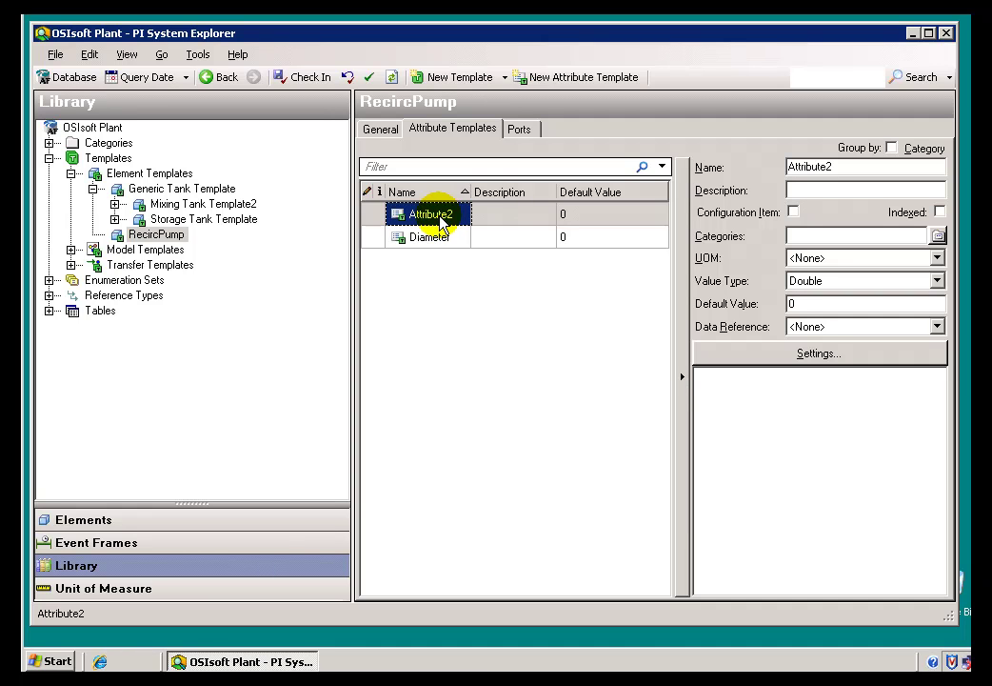
pyautogui.click(443, 216)
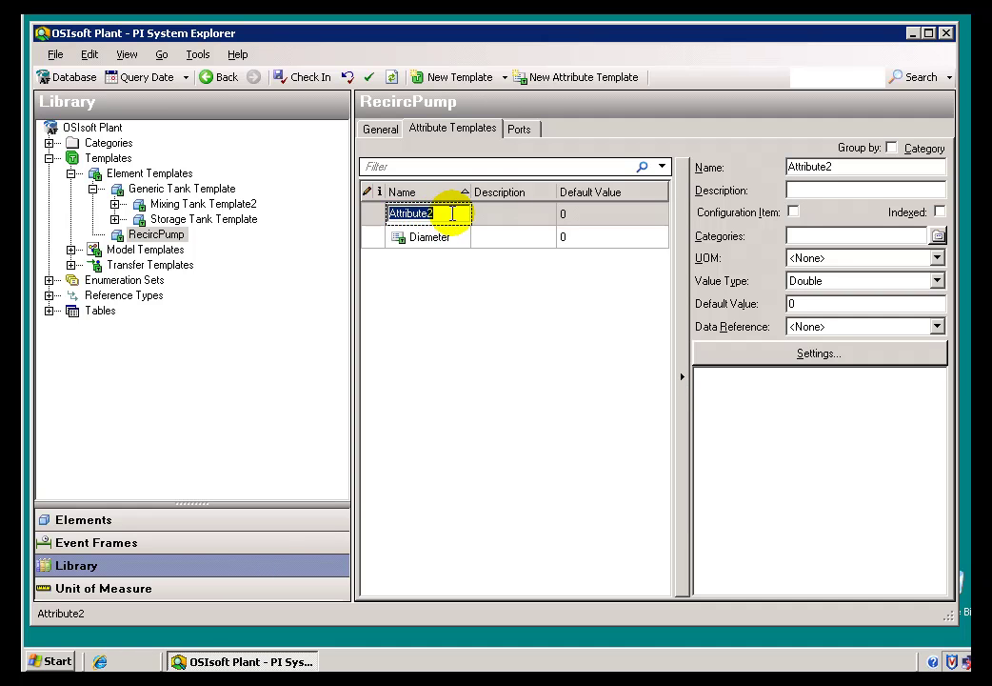
pyautogui.write('Flow')
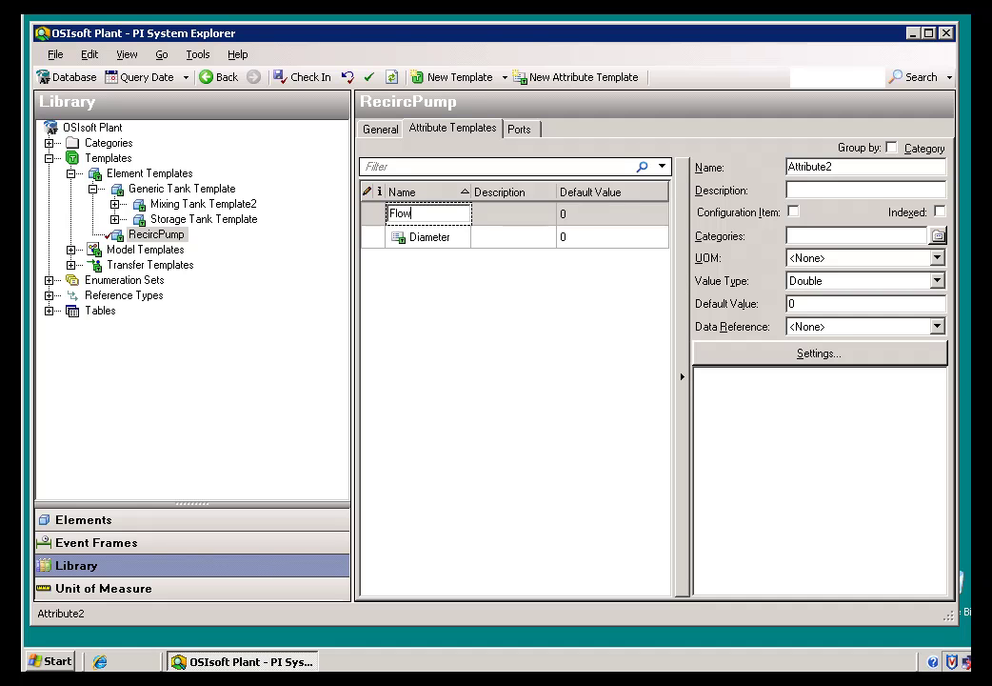
pyautogui.click(435, 237)
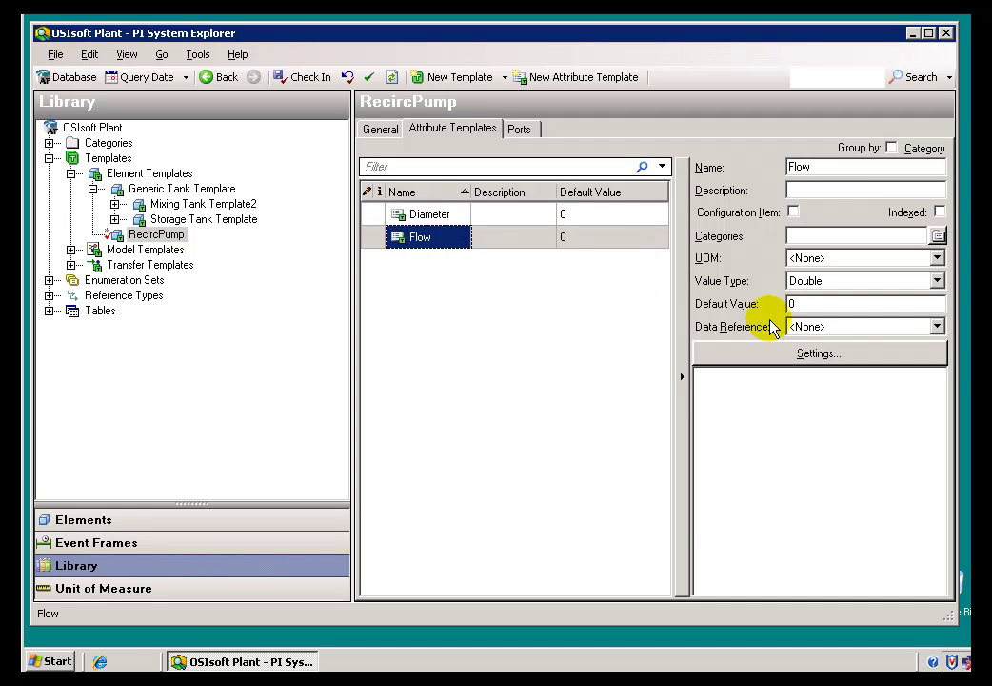
pyautogui.click(851, 331)
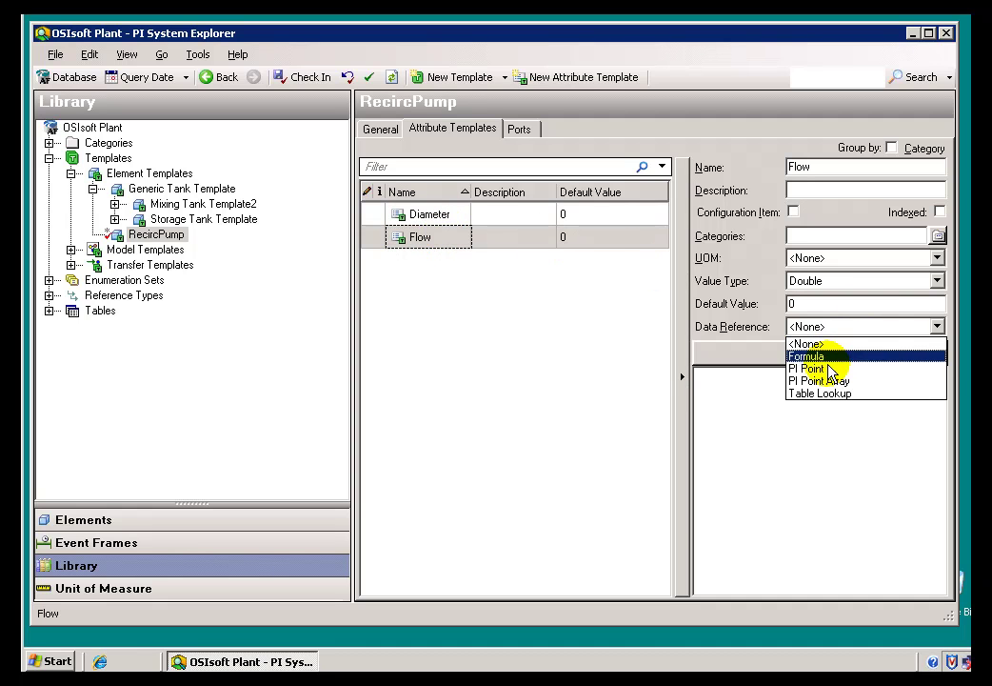
pyautogui.click(658, 310)
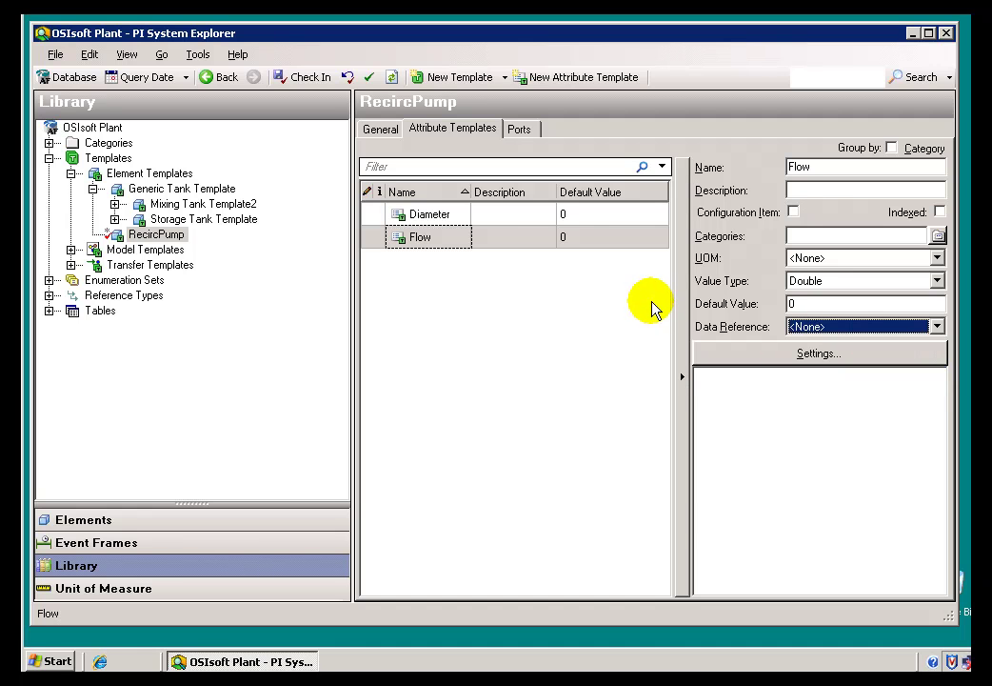
pyautogui.click(322, 82)
pyautogui.click(636, 464)
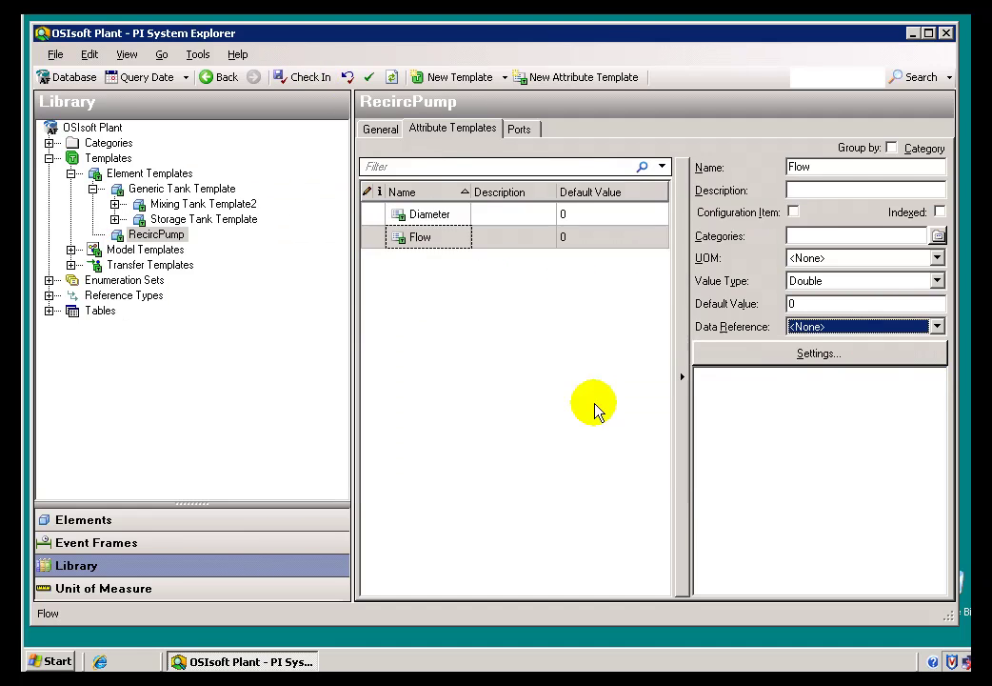
# - Compare the Diameter and Flow attribute templates' properties
pyautogui.click(408, 217)
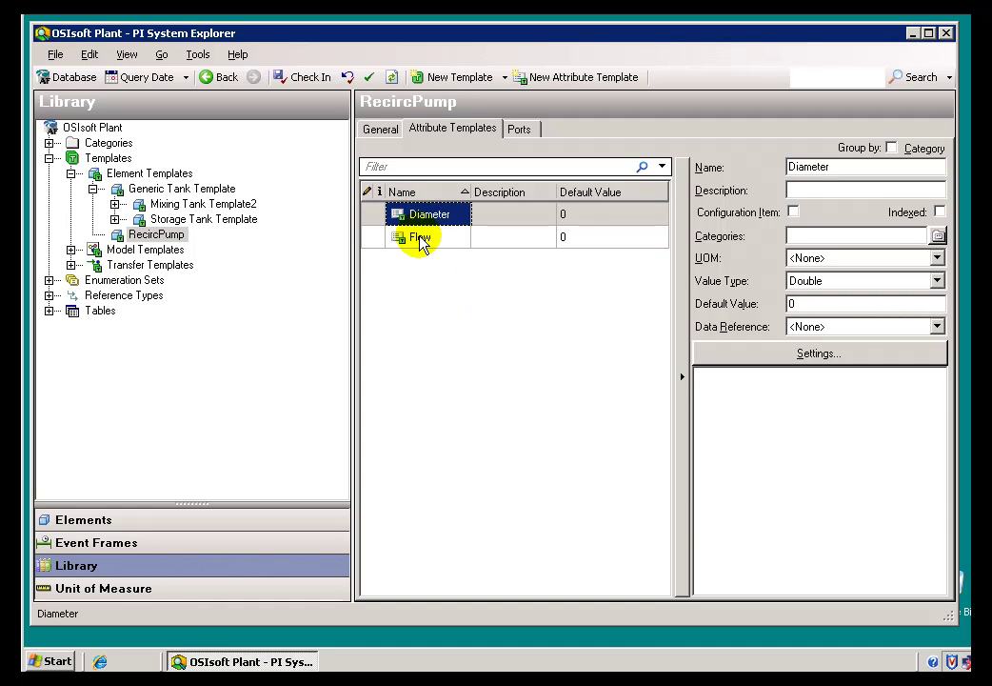
pyautogui.click(424, 240)
pyautogui.click(422, 219)
pyautogui.click(424, 237)
pyautogui.click(425, 217)
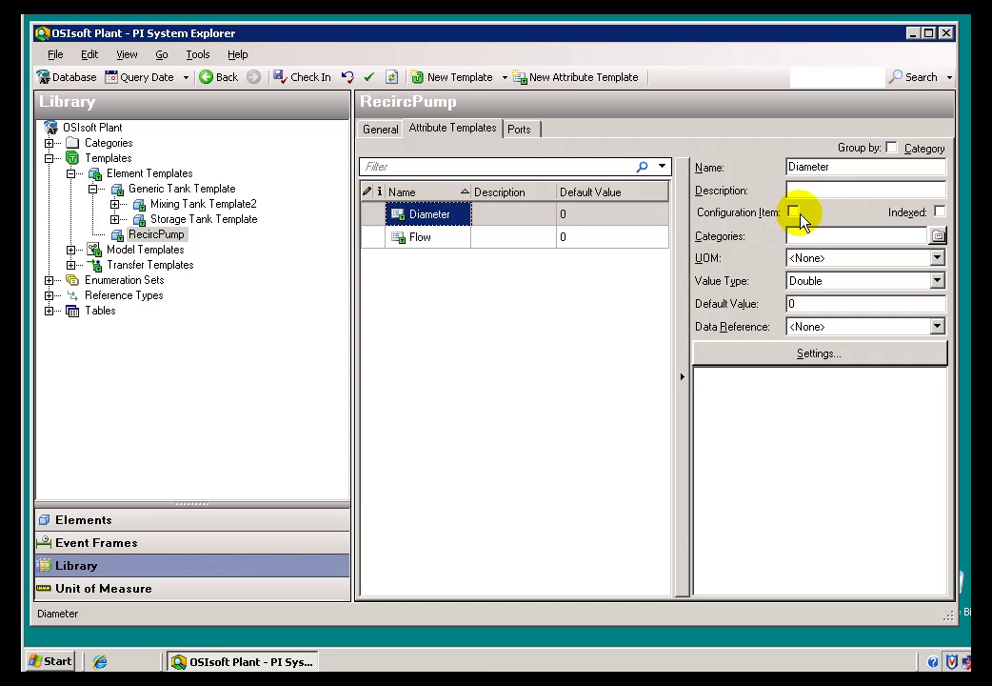
pyautogui.click(423, 238)
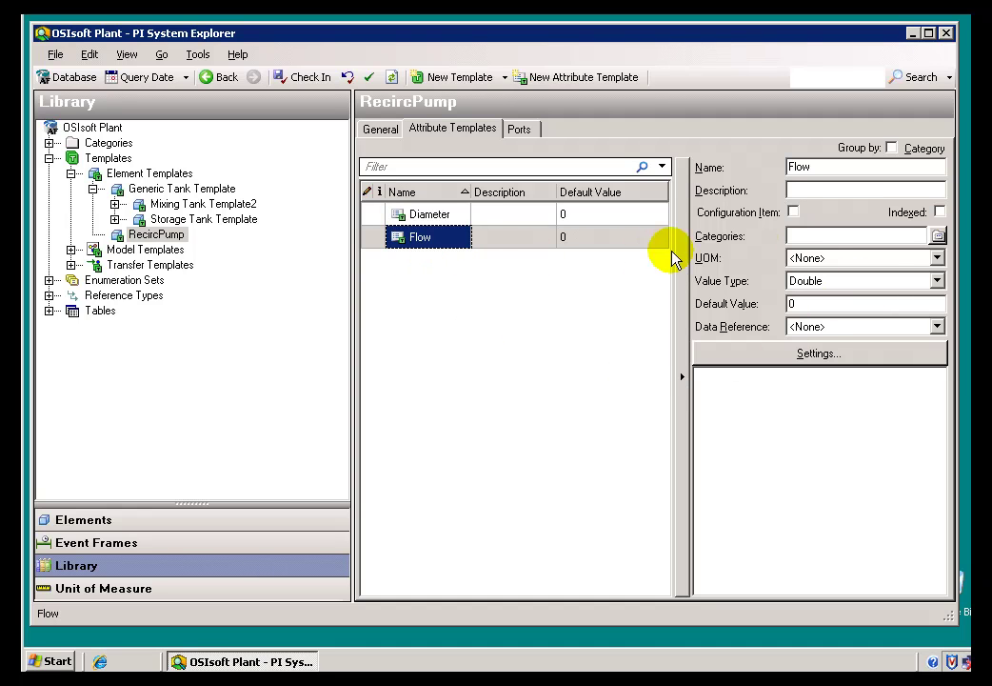
pyautogui.click(431, 215)
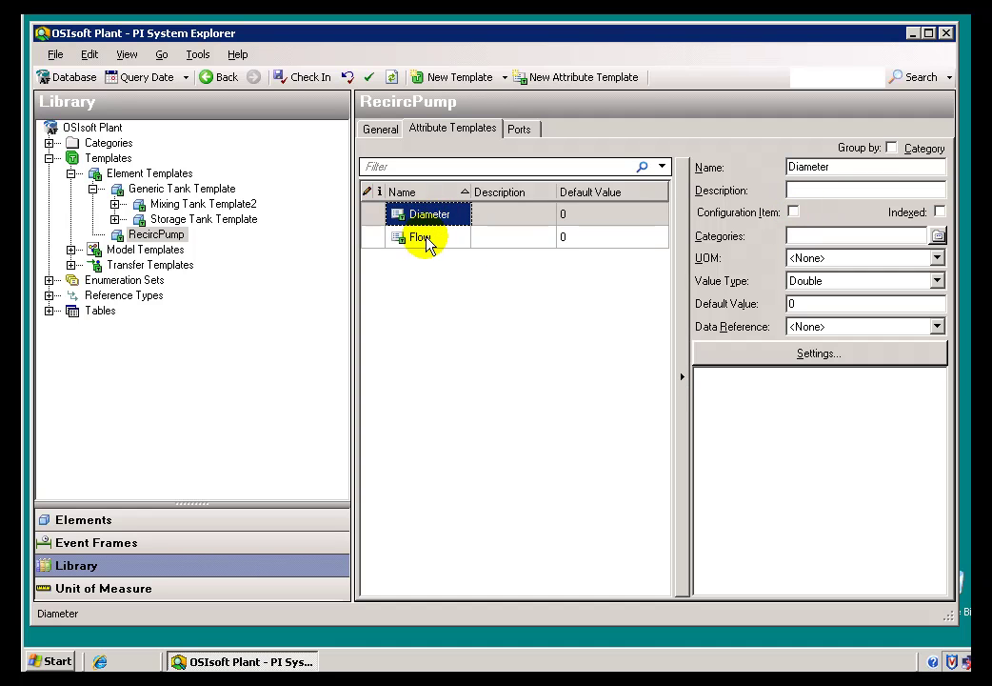
pyautogui.click(425, 245)
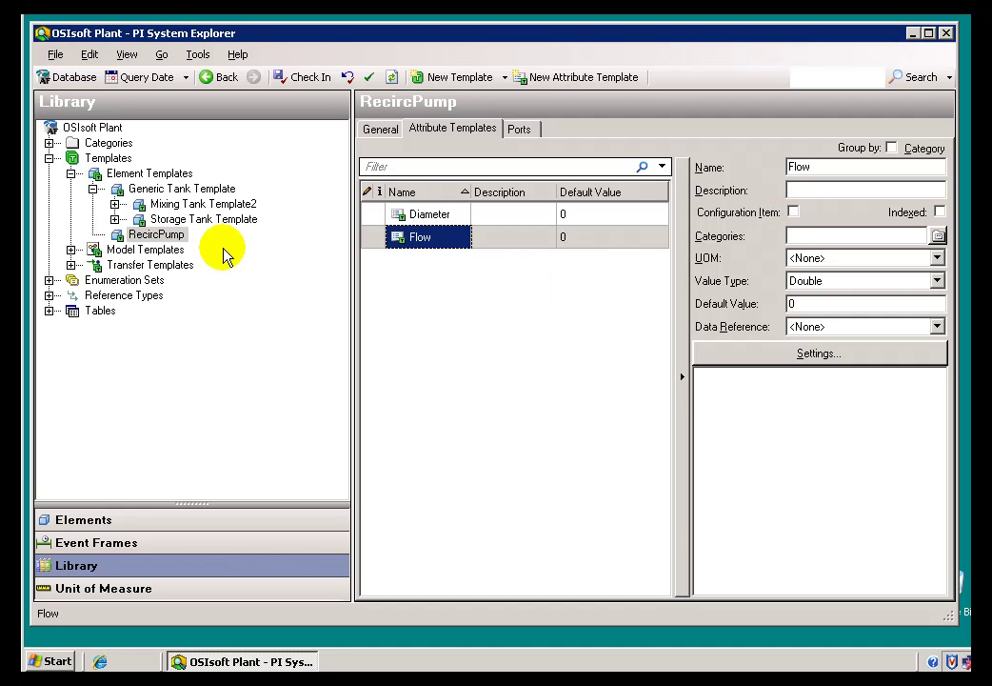
# - Set RecircPump1's Diameter to 5 and confirm the revision still reads 1
pyautogui.click(104, 517)
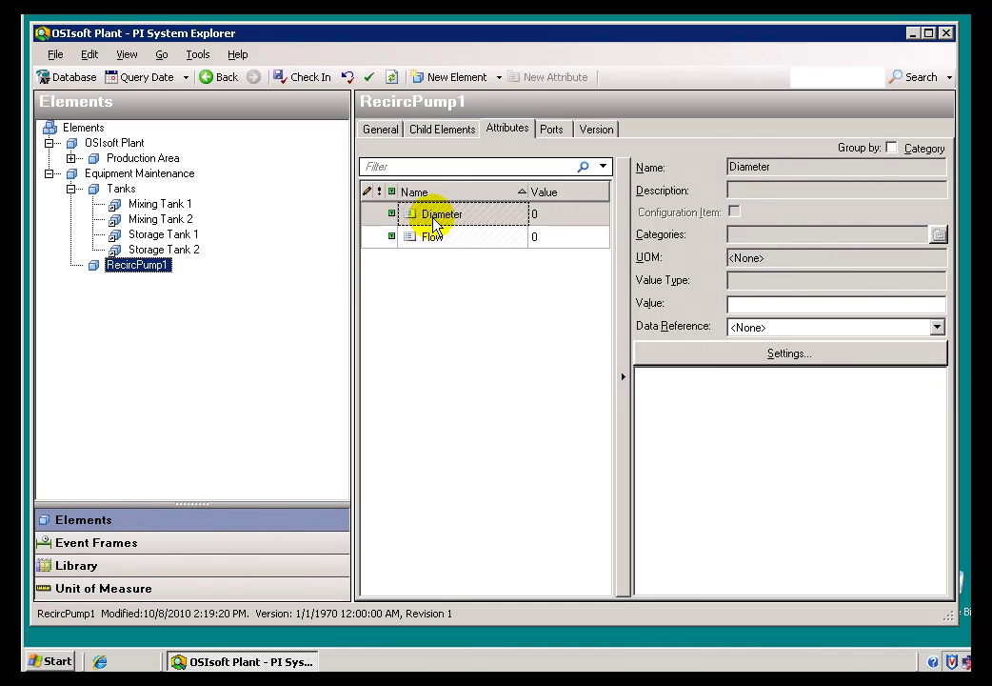
pyautogui.click(540, 214)
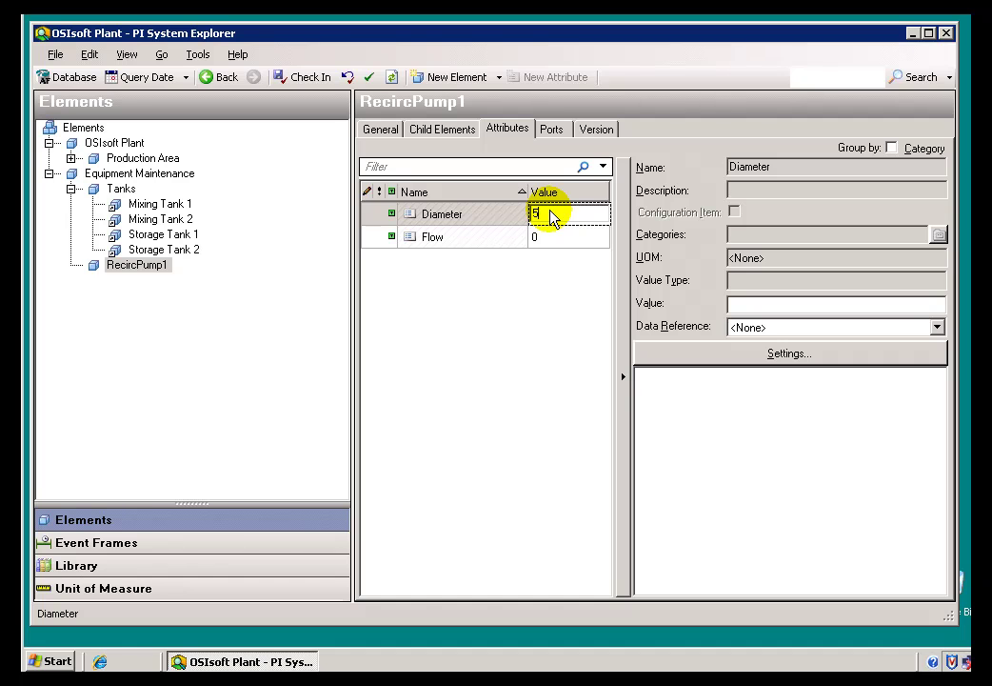
pyautogui.press('Return')
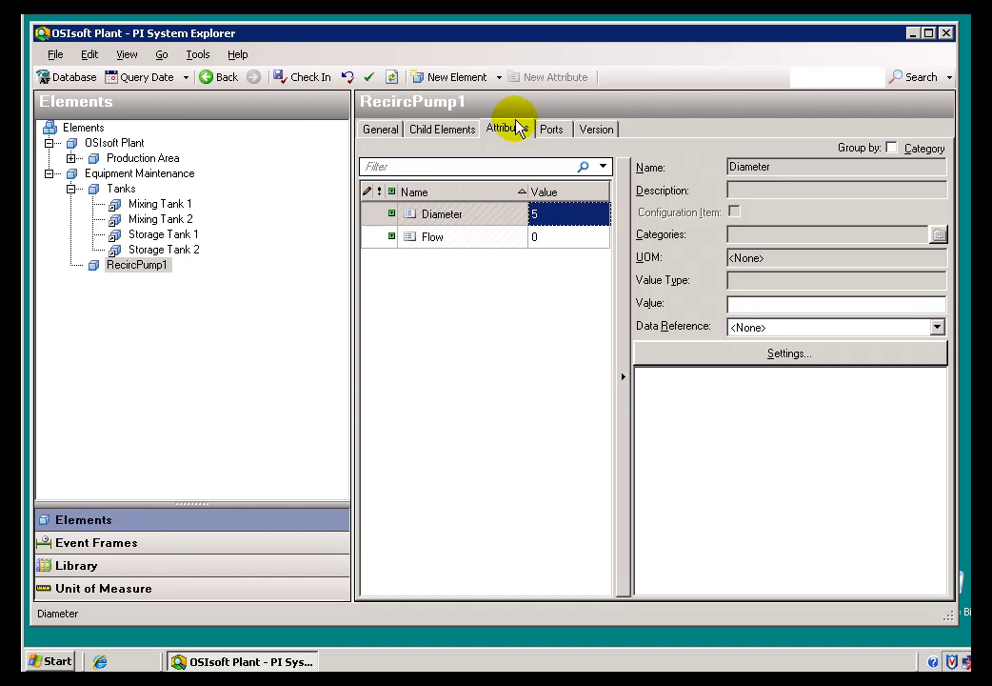
pyautogui.click(598, 130)
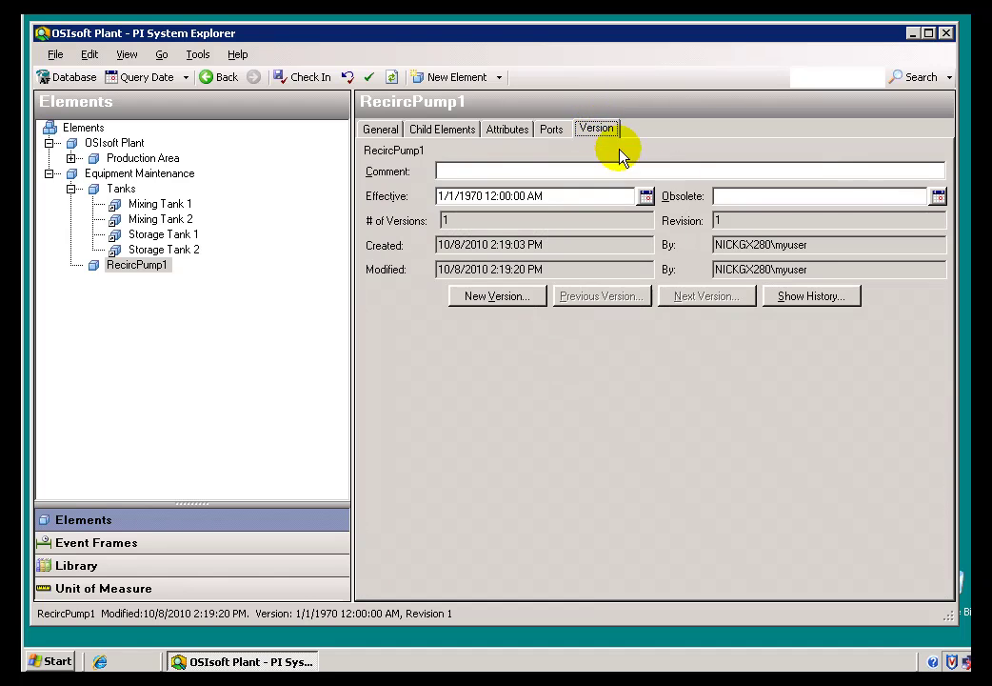
pyautogui.click(749, 218)
pyautogui.moveTo(752, 218); pyautogui.dragTo(722, 215)
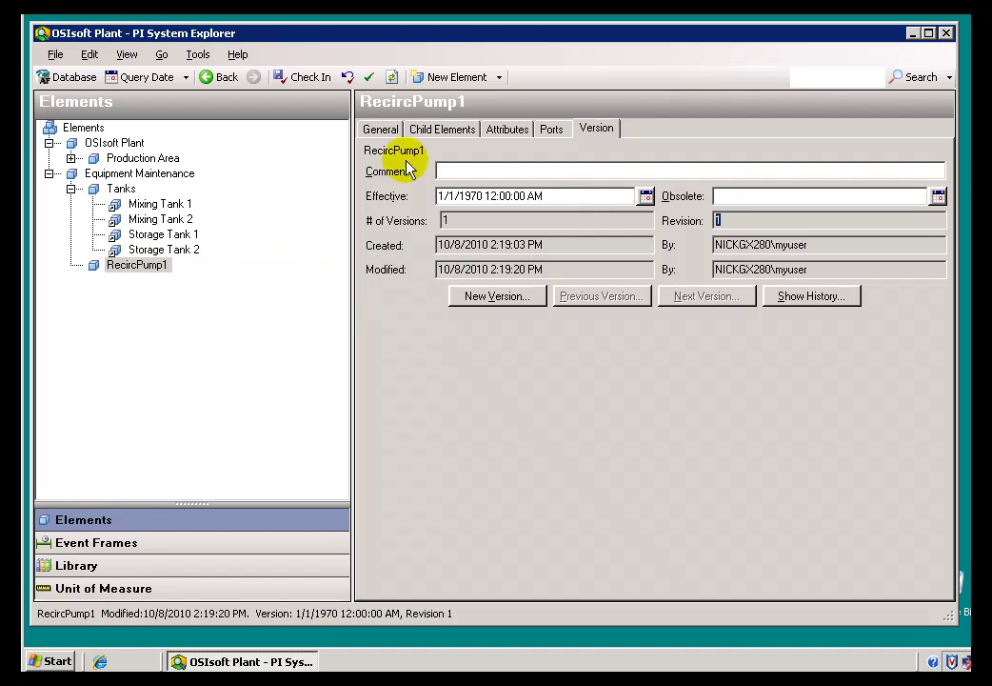
pyautogui.click(373, 129)
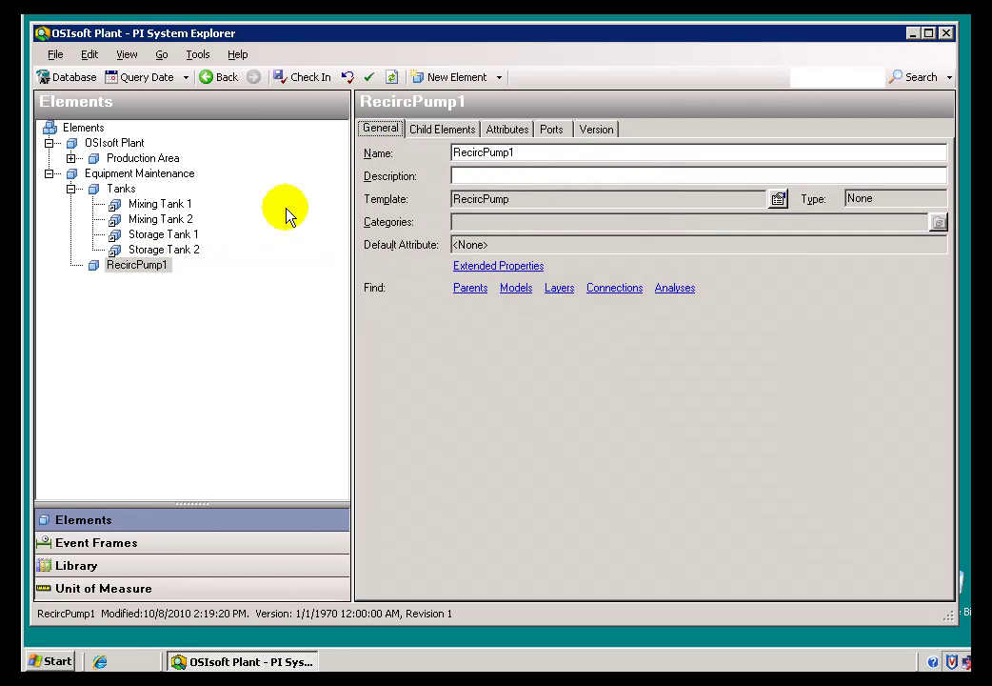
pyautogui.click(503, 130)
# - Change Diameter to 8, then 12, checking the version details after each edit
pyautogui.click(552, 213)
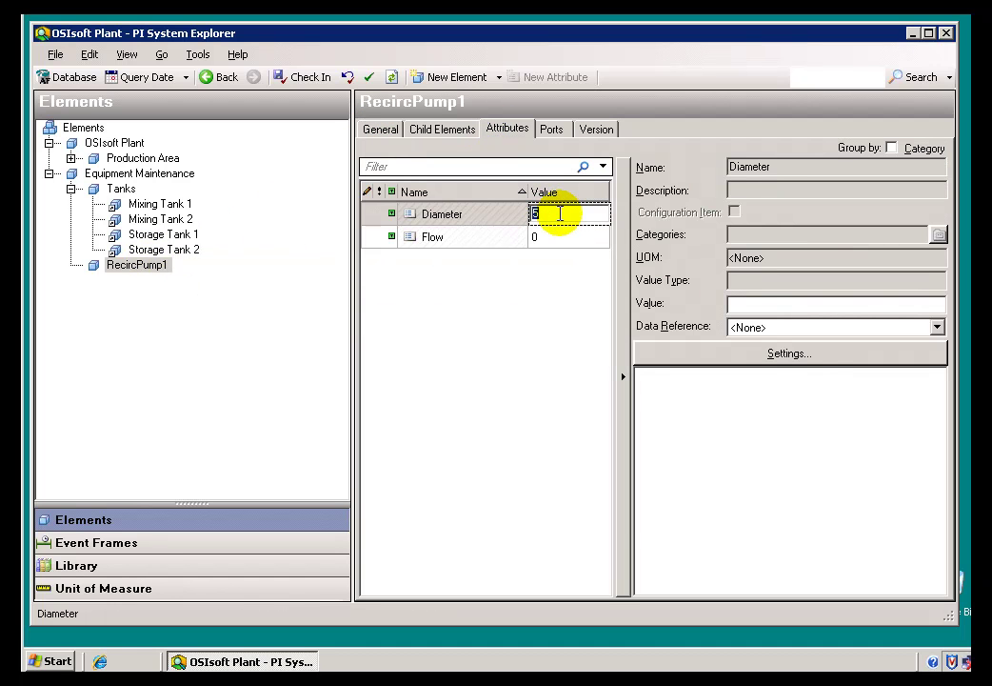
pyautogui.write('8')
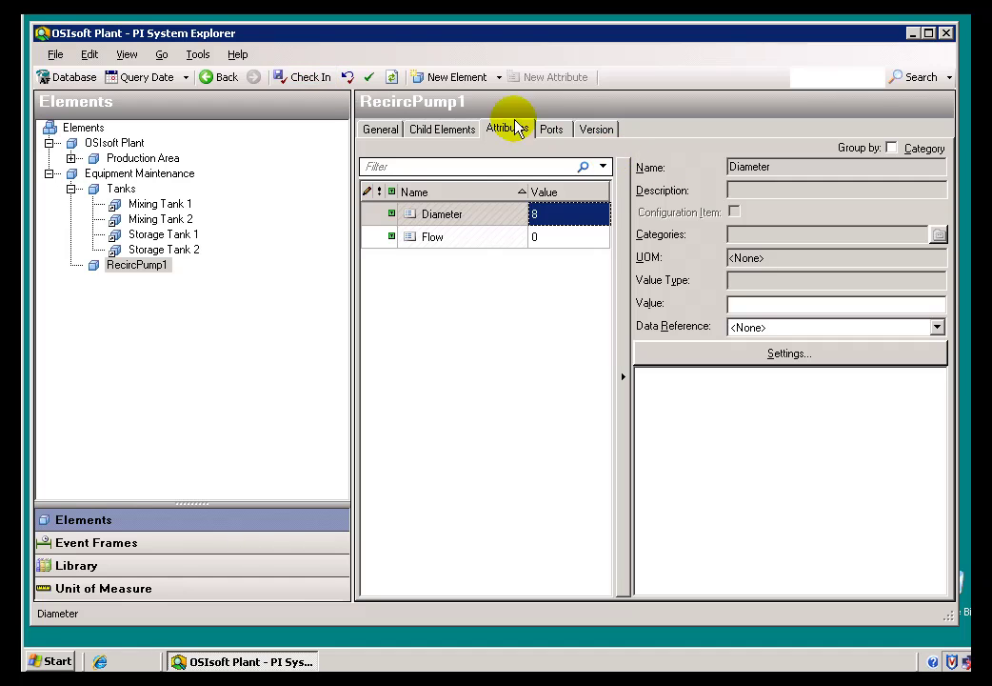
pyautogui.click(592, 129)
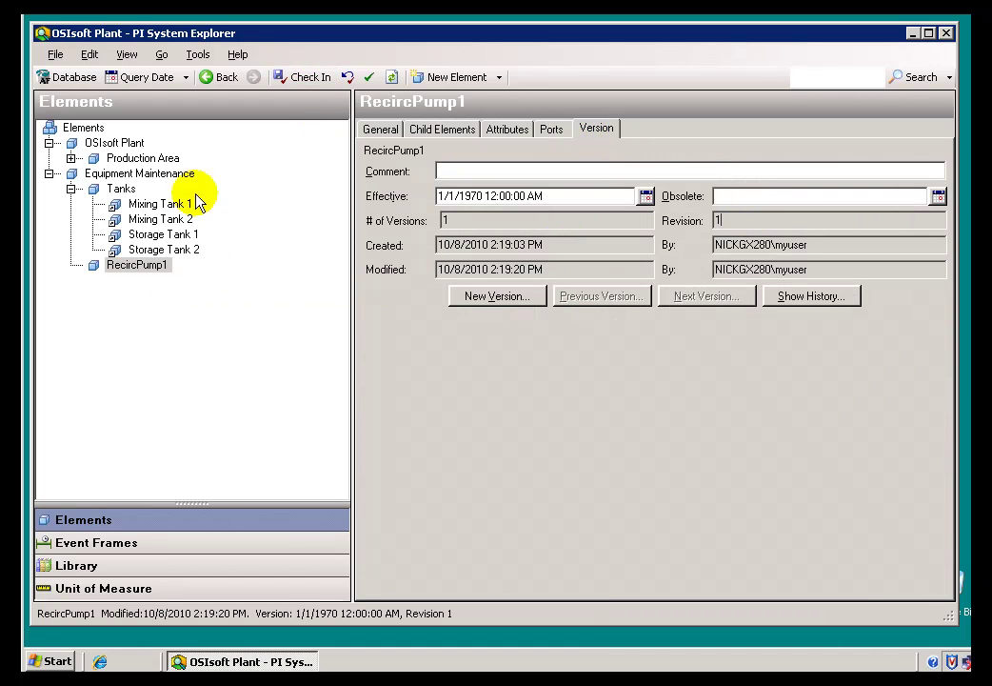
pyautogui.press('Tab')
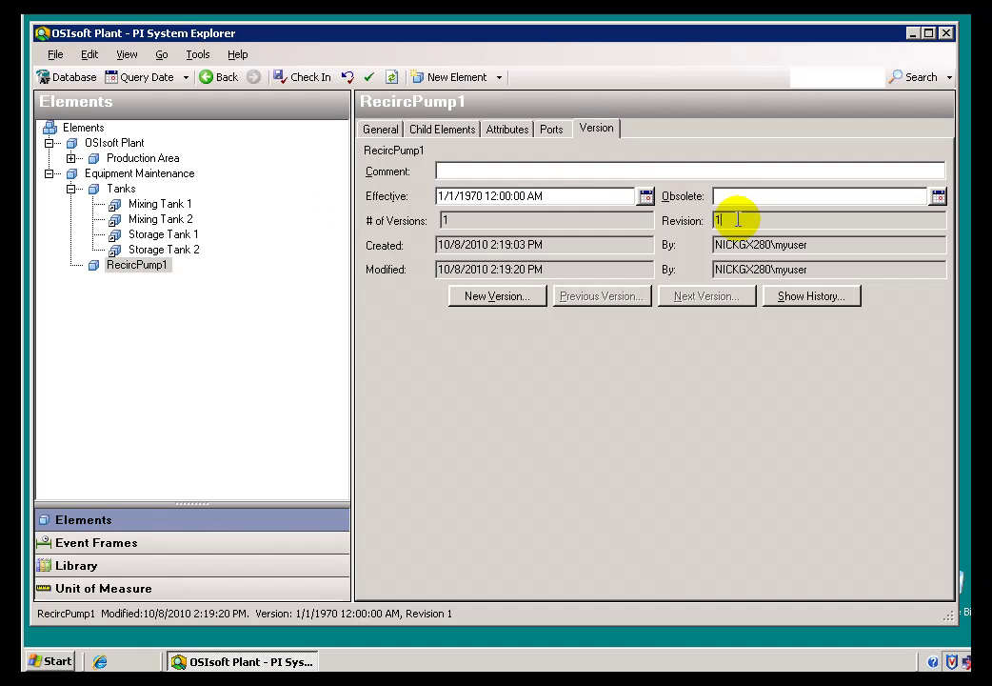
pyautogui.click(508, 129)
pyautogui.click(551, 213)
pyautogui.write('10')
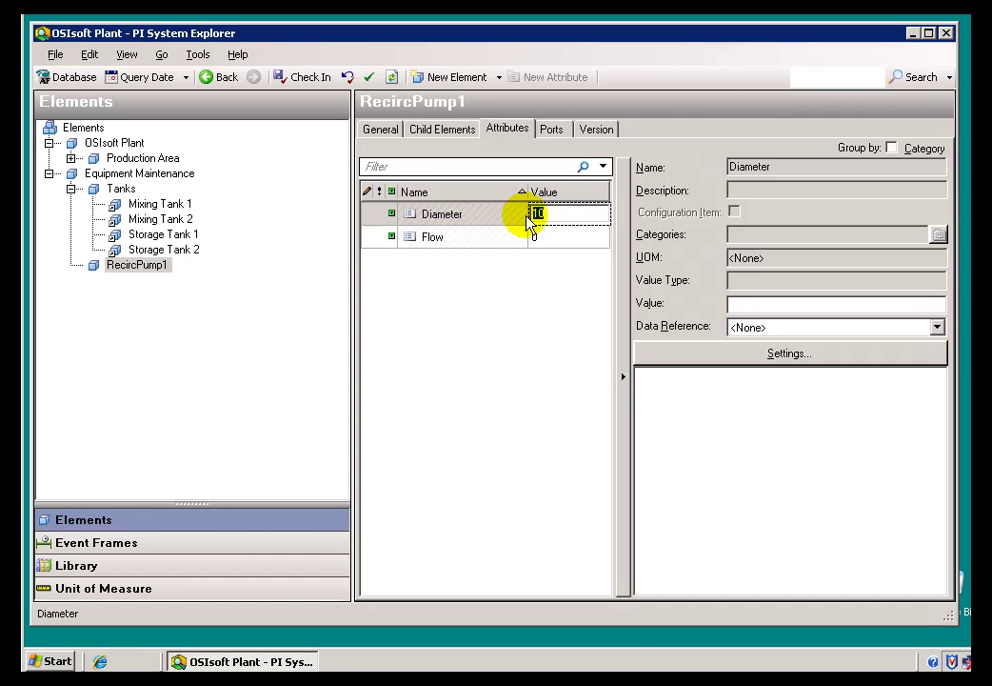
pyautogui.write('12')
pyautogui.press('Return')
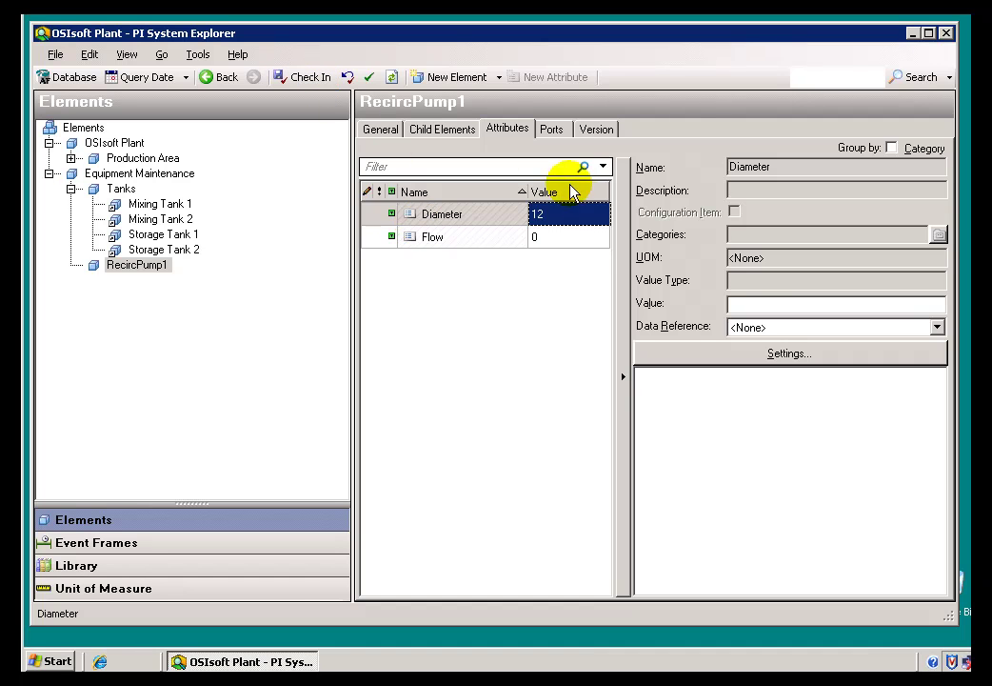
pyautogui.click(597, 130)
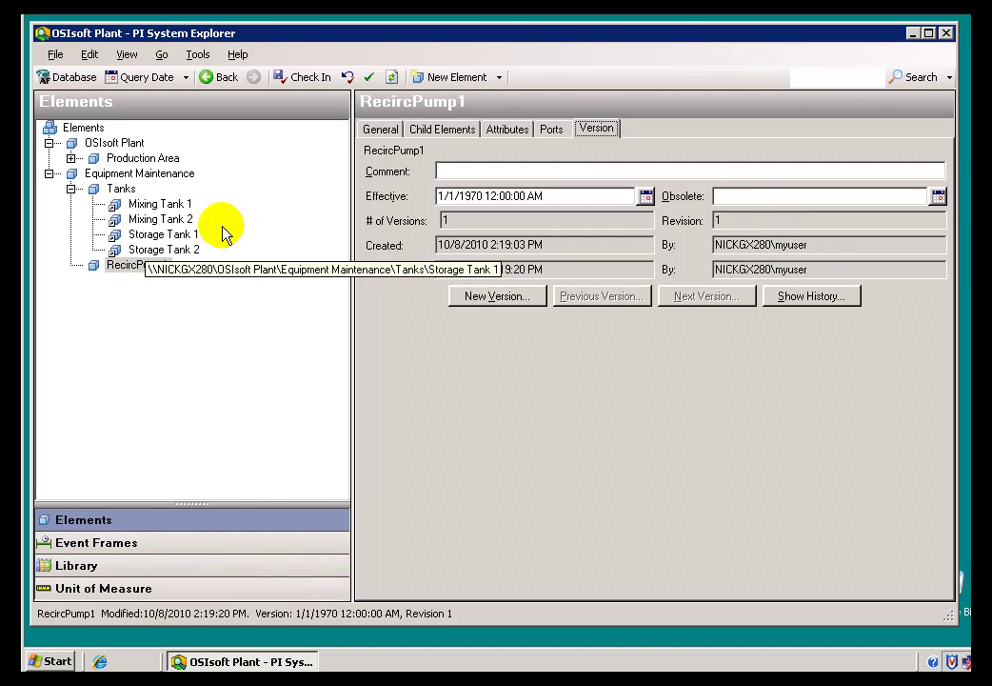
# - Set Flow to 50 and confirm the revision is unchanged
pyautogui.click(505, 130)
pyautogui.click(554, 242)
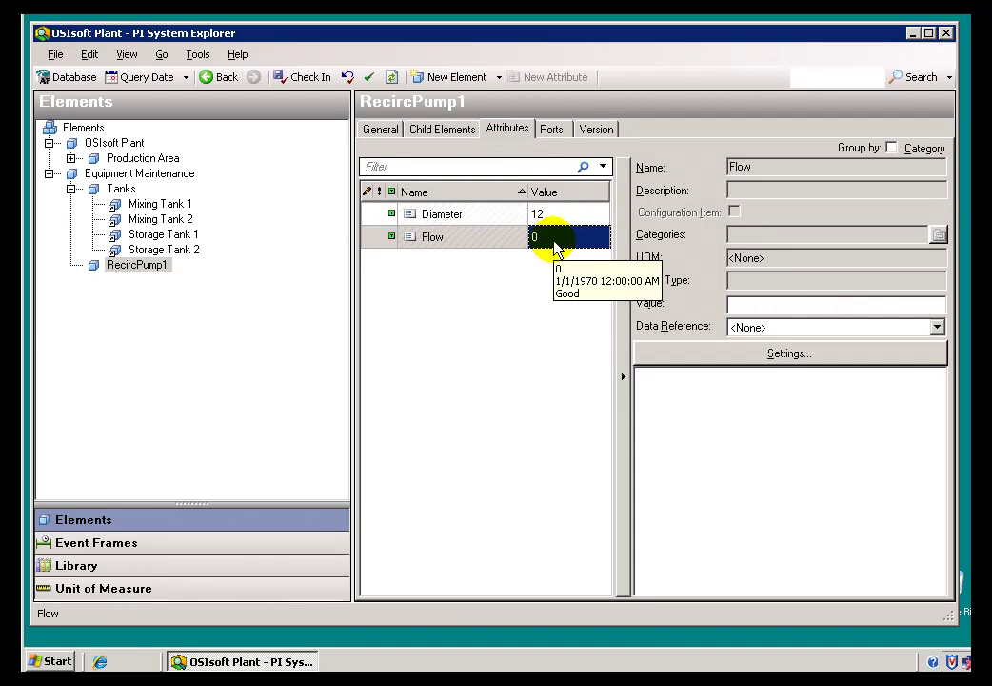
pyautogui.write('50')
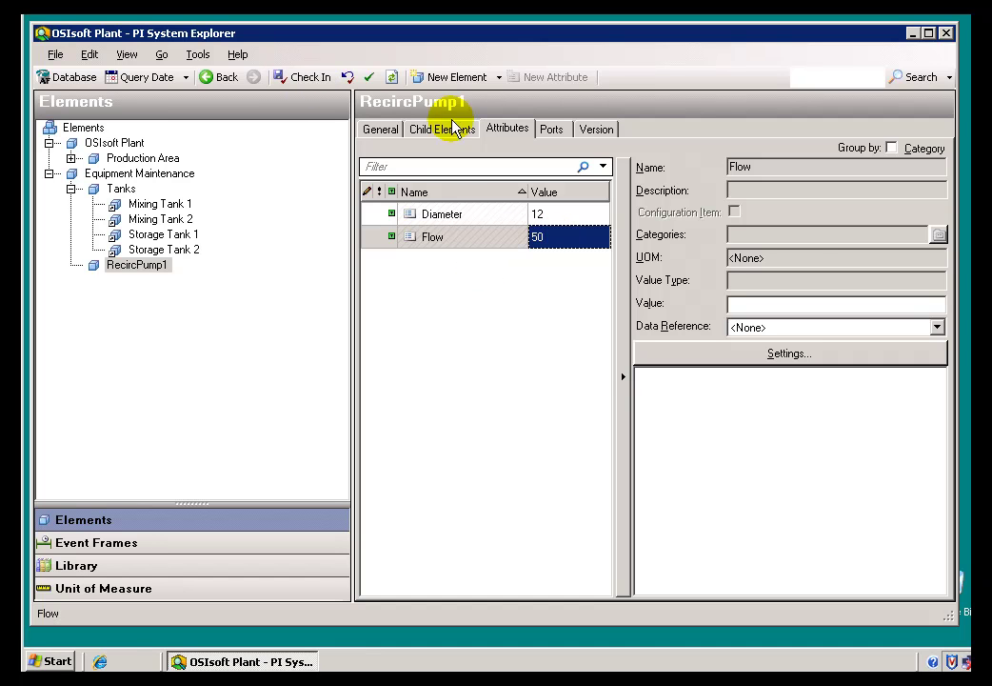
pyautogui.click(595, 130)
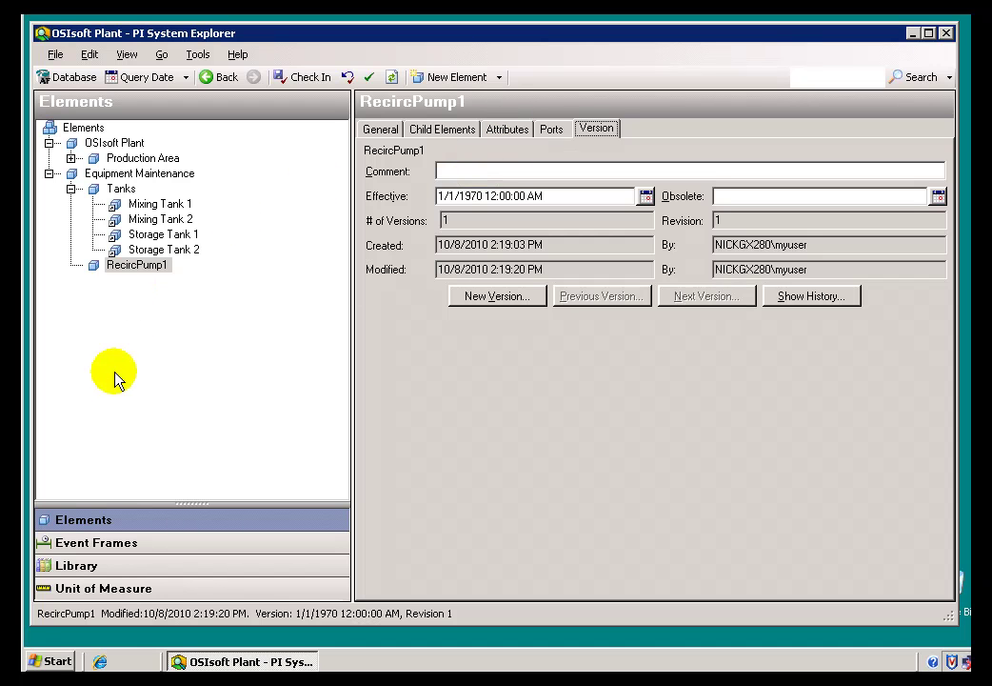
# - Tick Configuration Item on the Diameter attribute template and check in RecircPump
pyautogui.click(62, 566)
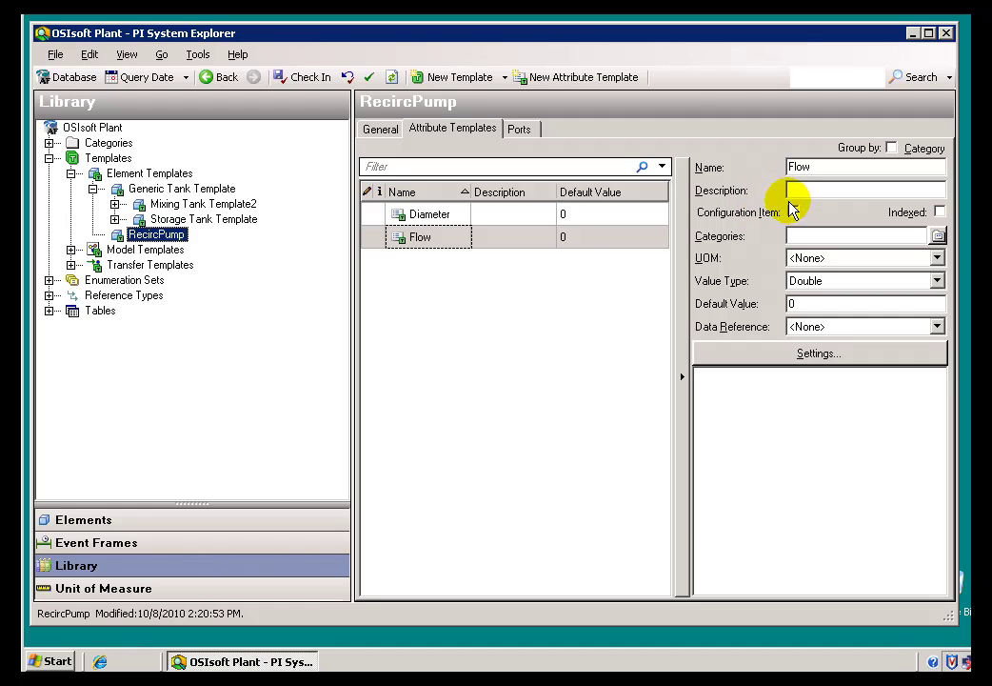
pyautogui.click(424, 215)
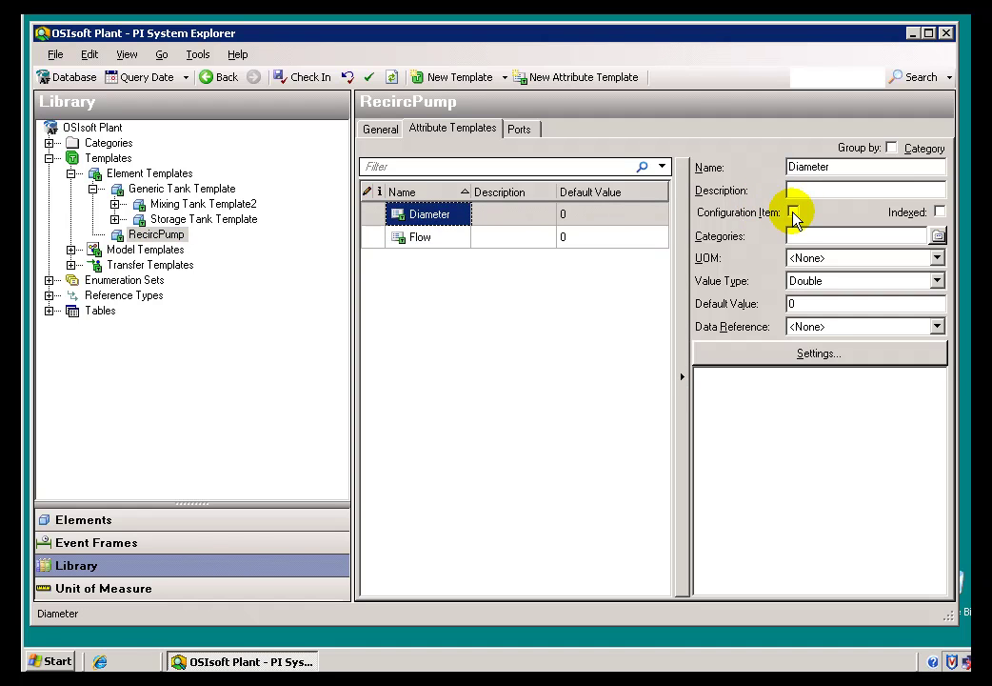
pyautogui.click(793, 212)
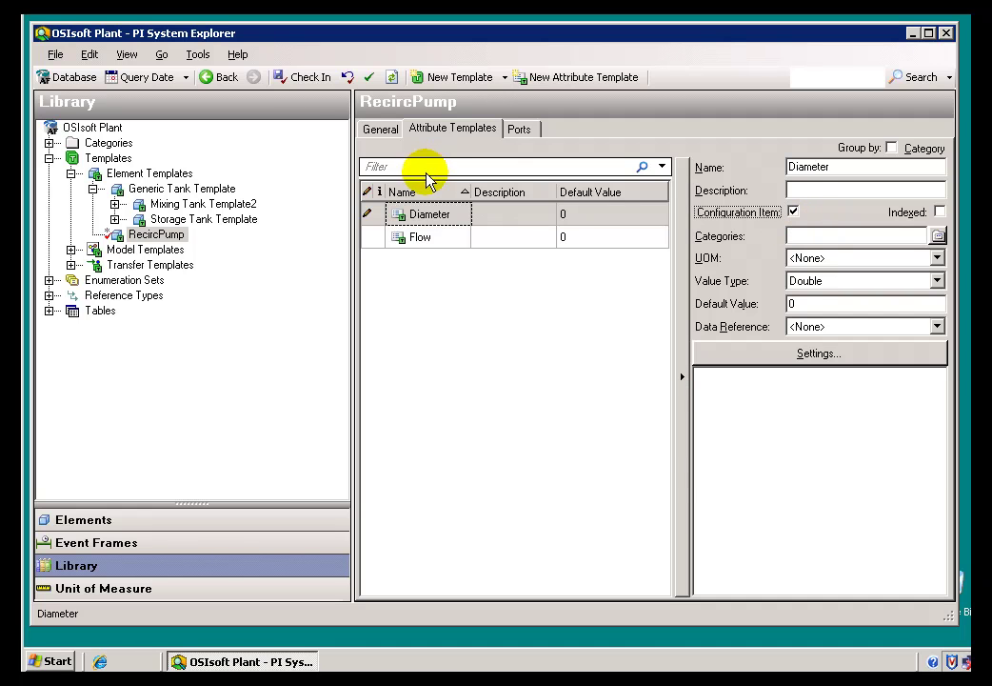
pyautogui.click(307, 77)
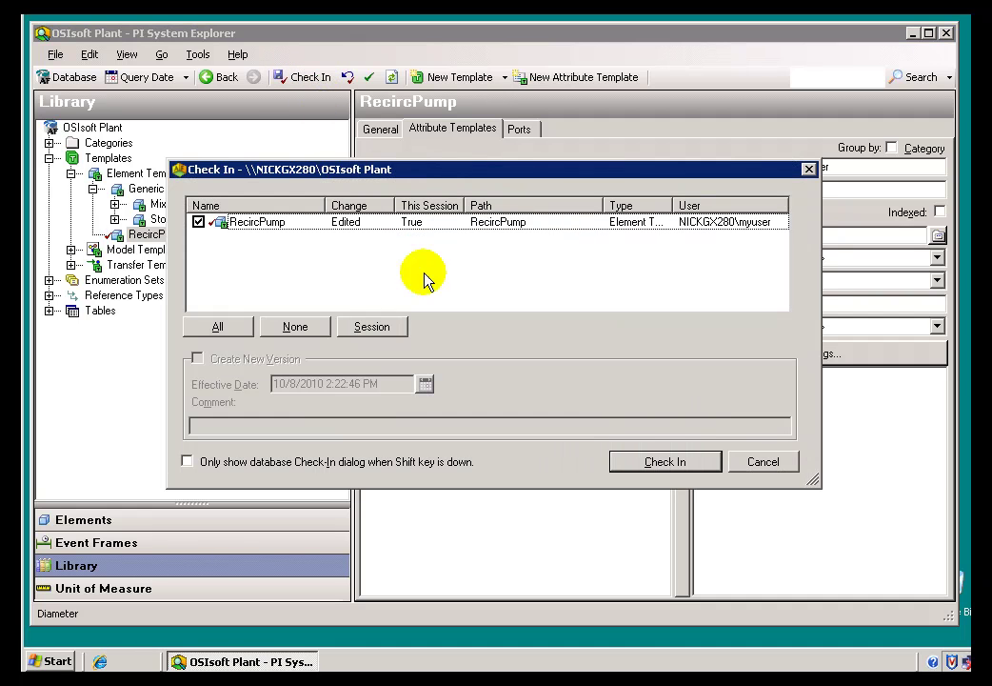
pyautogui.click(665, 461)
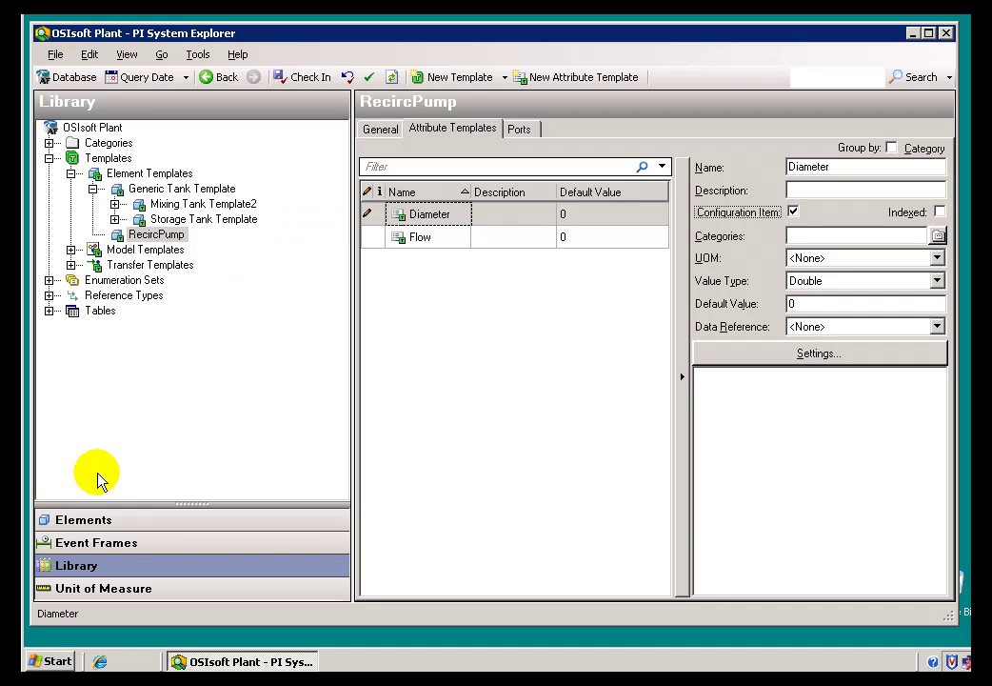
pyautogui.click(81, 519)
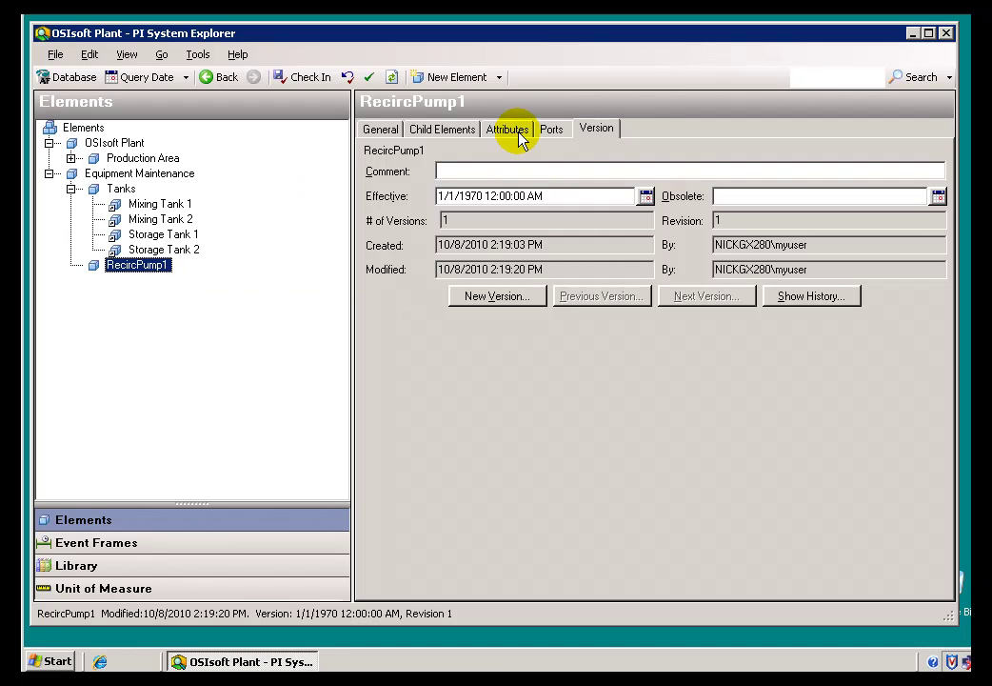
# - Set RecircPump1's Diameter to 10, check it in, and view the version details
pyautogui.click(519, 133)
pyautogui.click(552, 214)
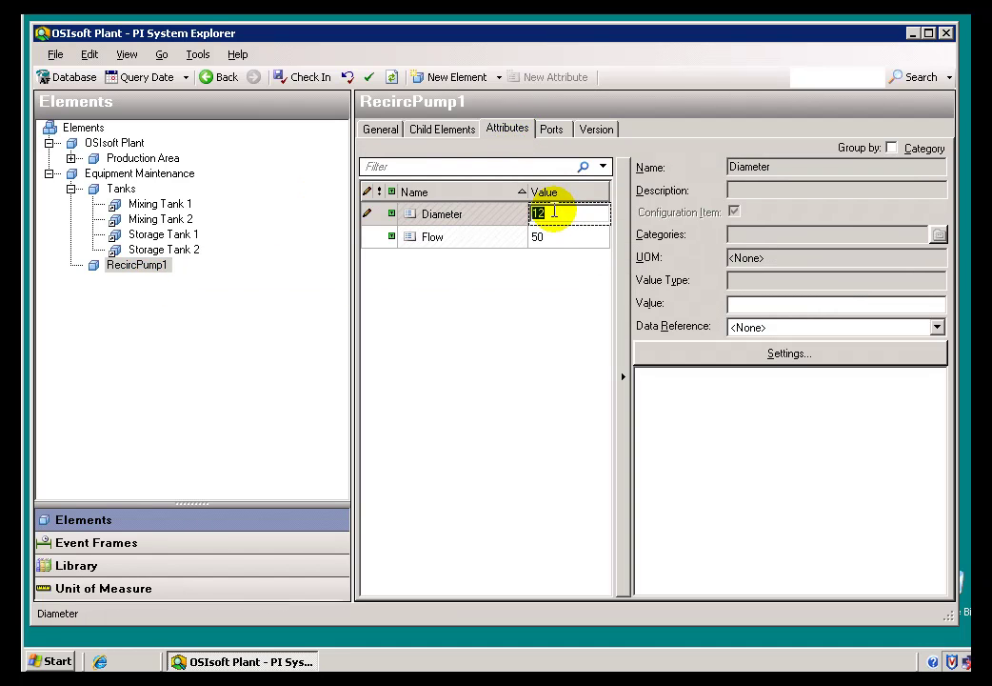
pyautogui.write('10')
pyautogui.press('Return')
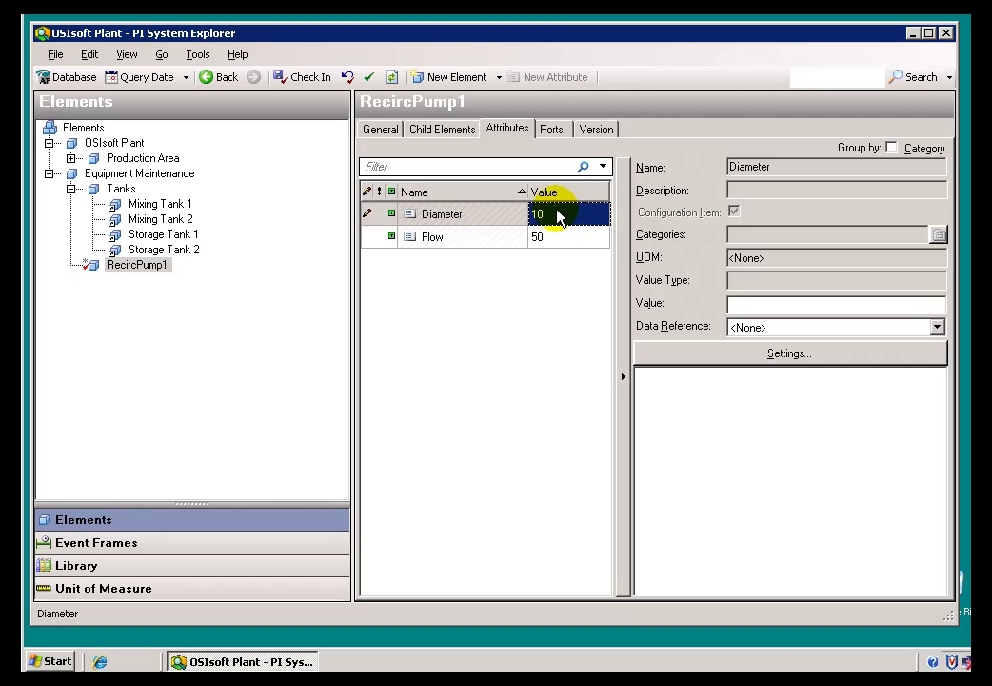
pyautogui.click(305, 79)
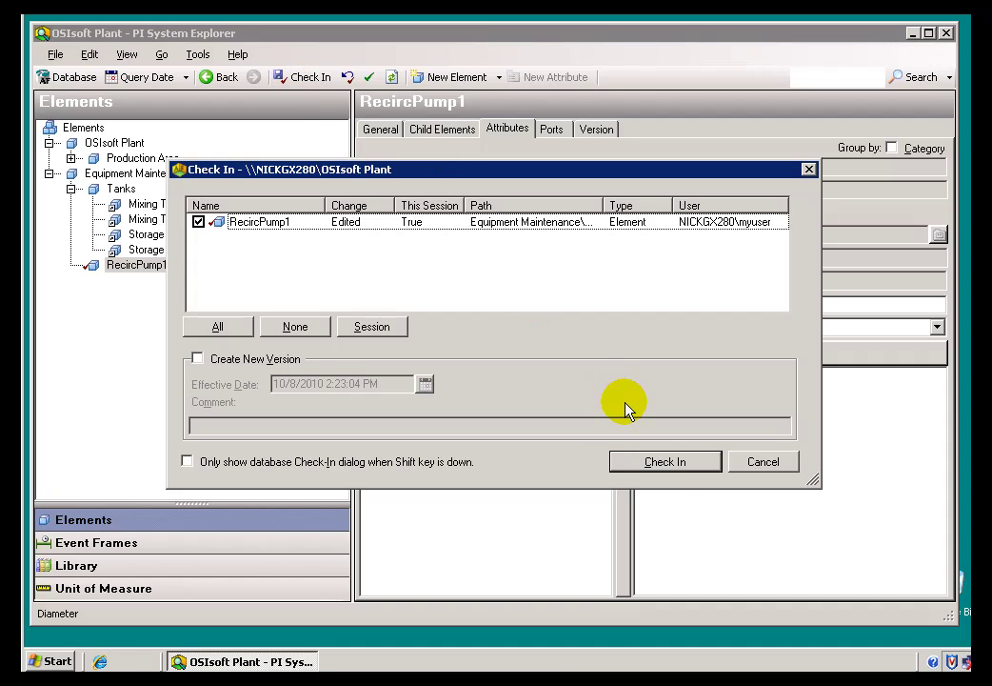
pyautogui.click(666, 463)
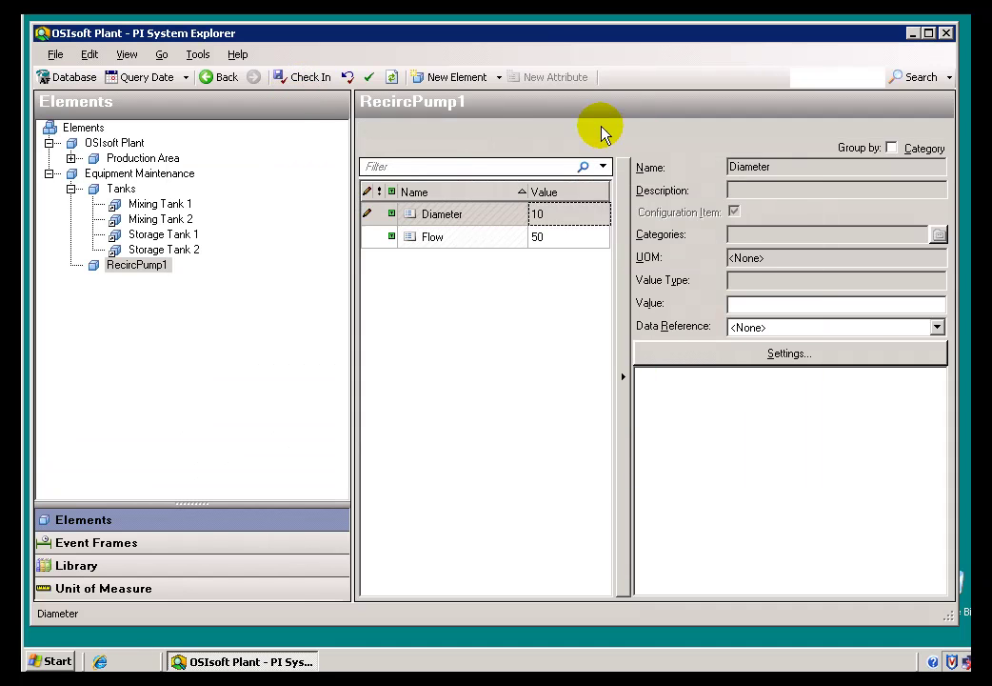
pyautogui.click(598, 130)
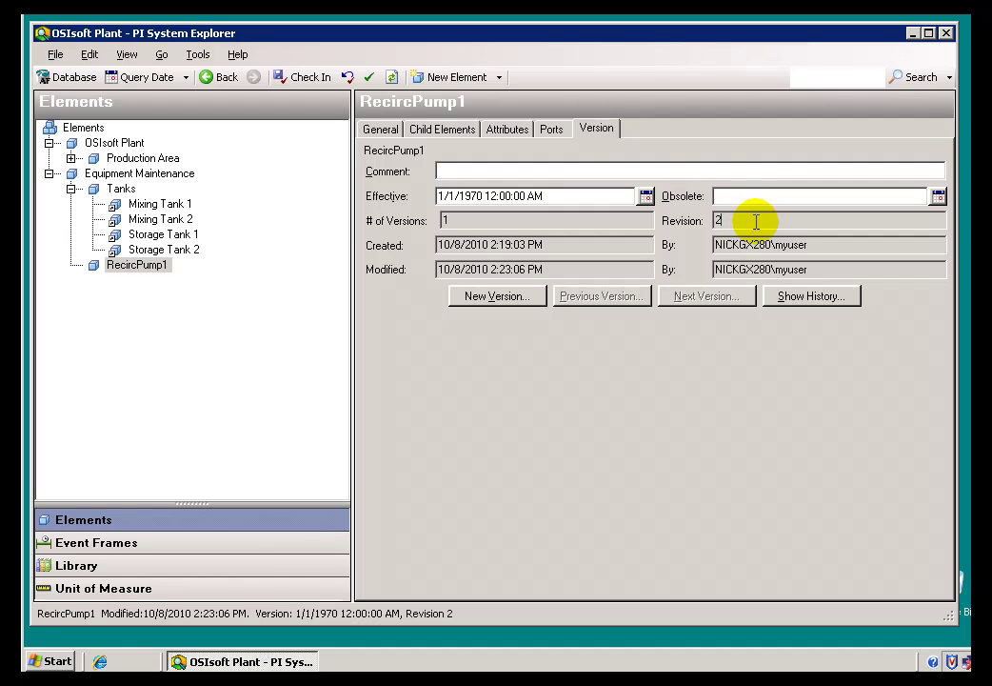
# - Change Diameter to 11 and check in, reaching revision 3 with versions still 1
pyautogui.click(502, 131)
pyautogui.click(543, 215)
pyautogui.click(558, 212)
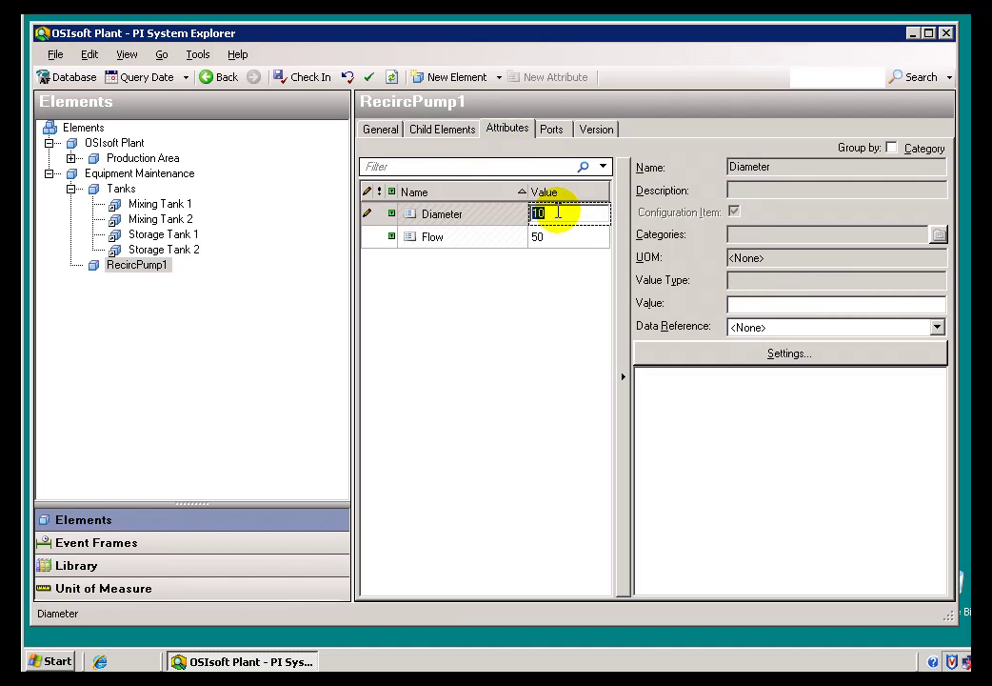
pyautogui.write('11')
pyautogui.press('Return')
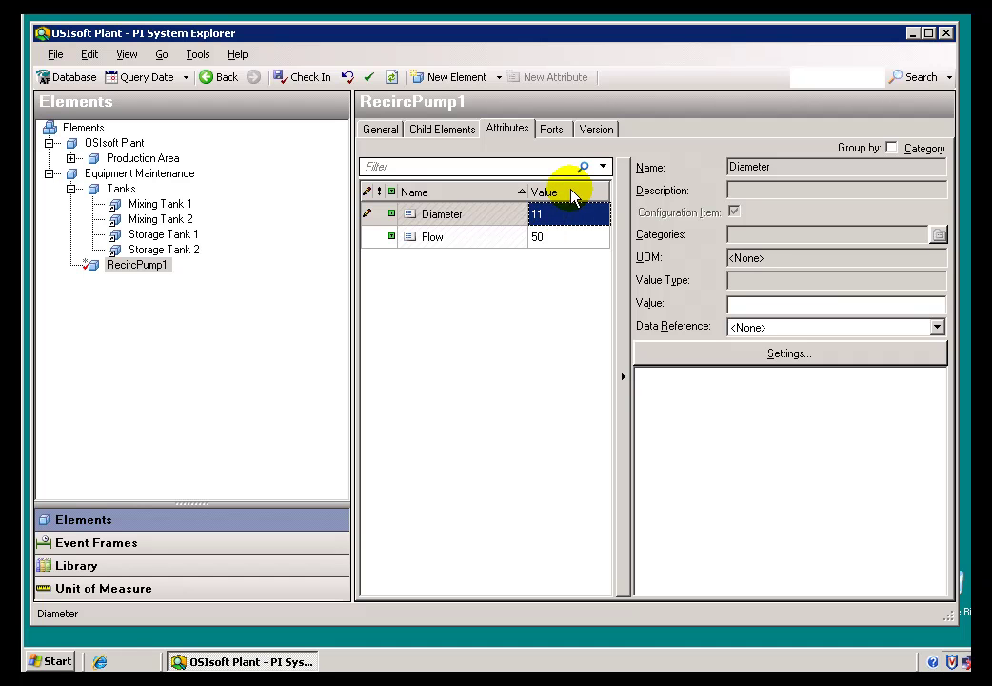
pyautogui.click(303, 77)
pyautogui.click(665, 462)
pyautogui.click(598, 131)
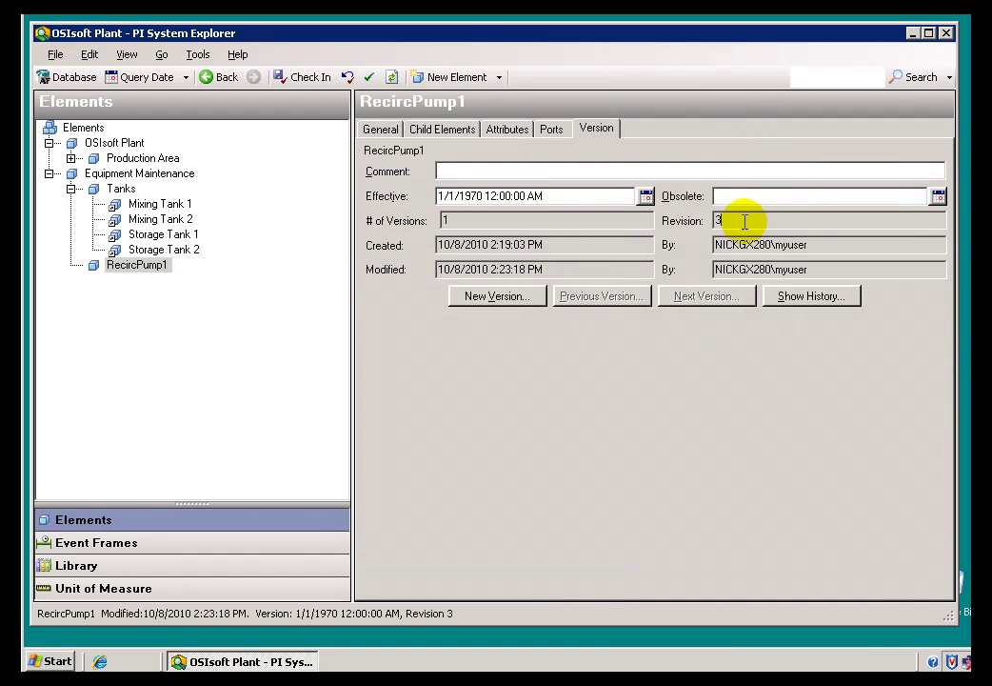
pyautogui.click(449, 222)
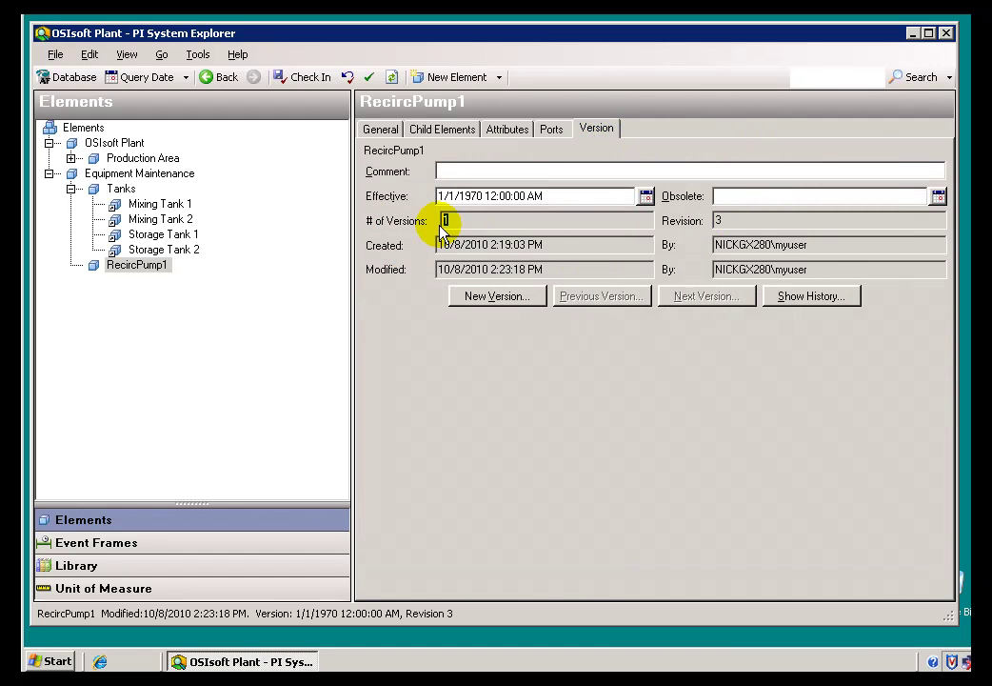
# - Set RecircPump1's Flow value to 55 and check the revision number on the Version tab
pyautogui.click(505, 130)
pyautogui.click(561, 236)
pyautogui.click(567, 238)
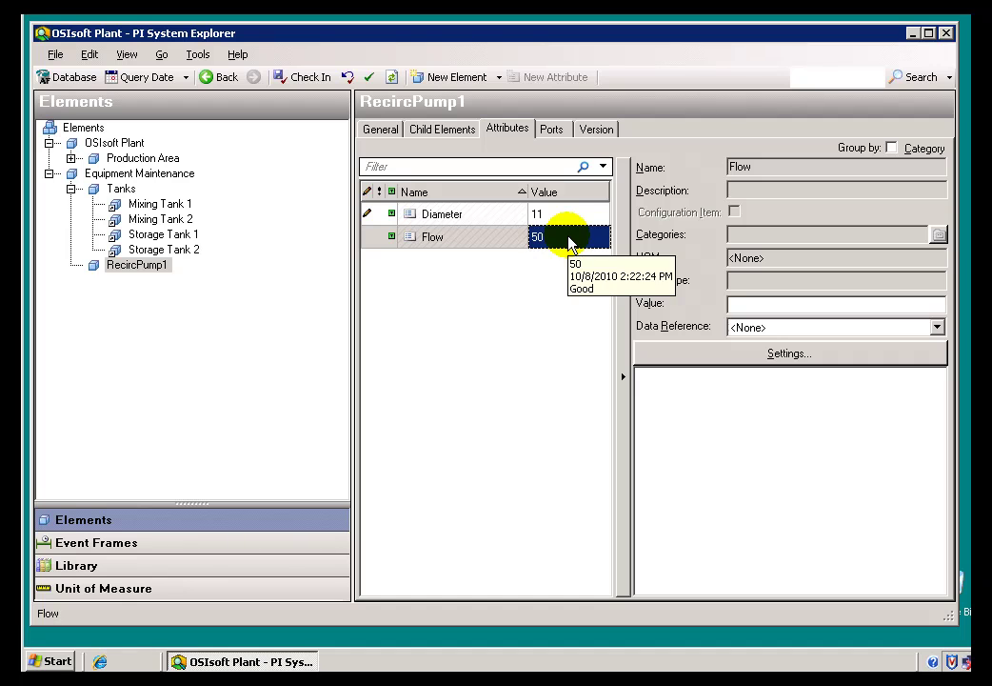
pyautogui.click(569, 238)
pyautogui.write('55')
pyautogui.press('Return')
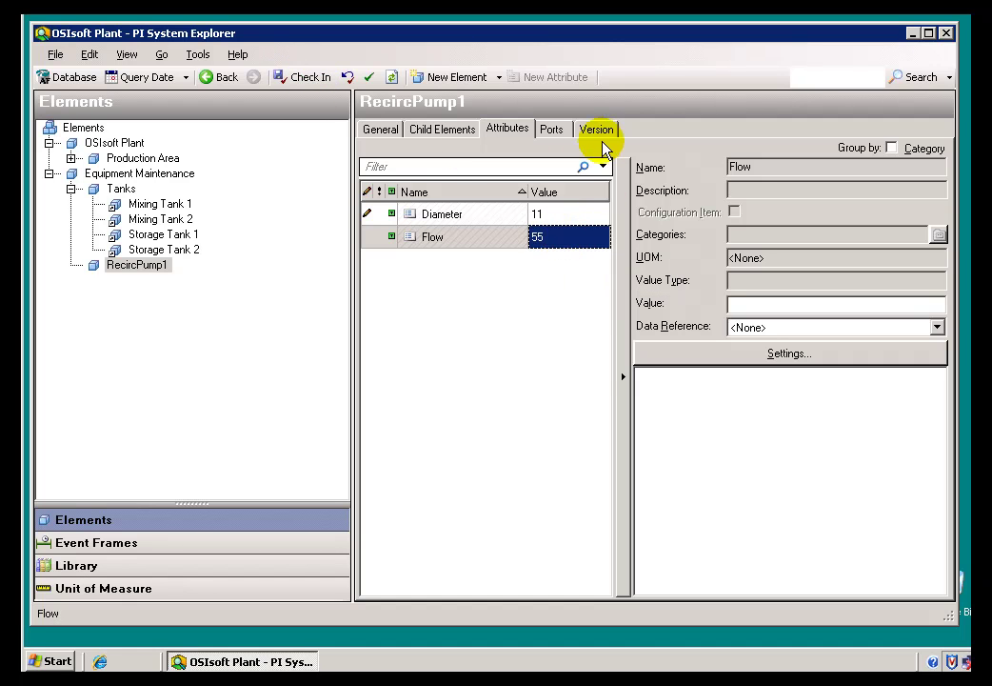
pyautogui.click(596, 131)
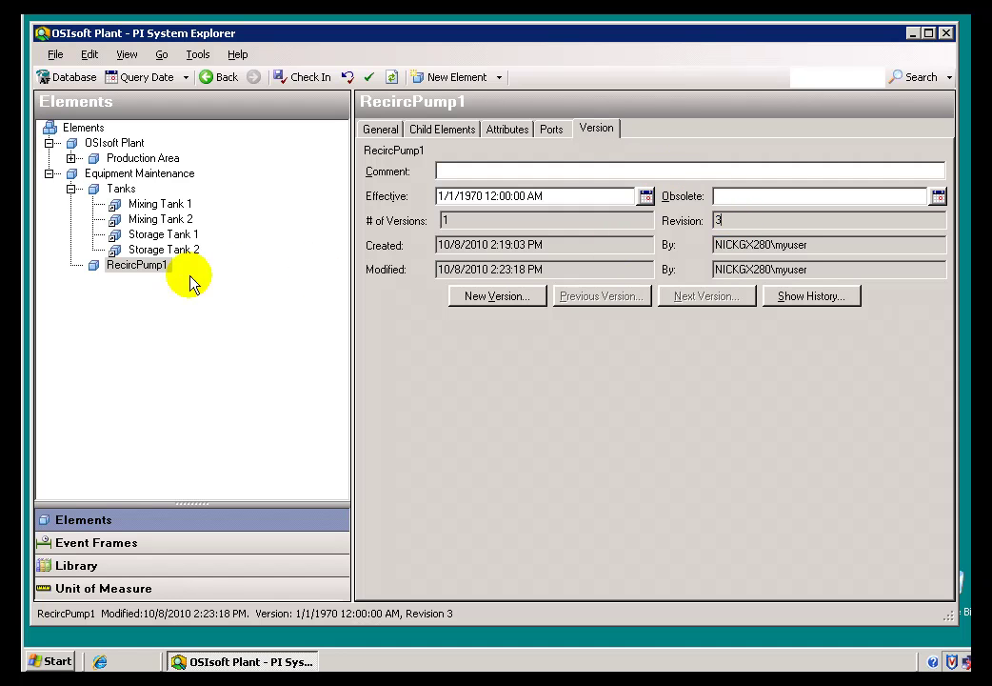
# - Change Flow to 44 and confirm the revision number is still 3
pyautogui.click(504, 130)
pyautogui.click(538, 237)
pyautogui.write('44')
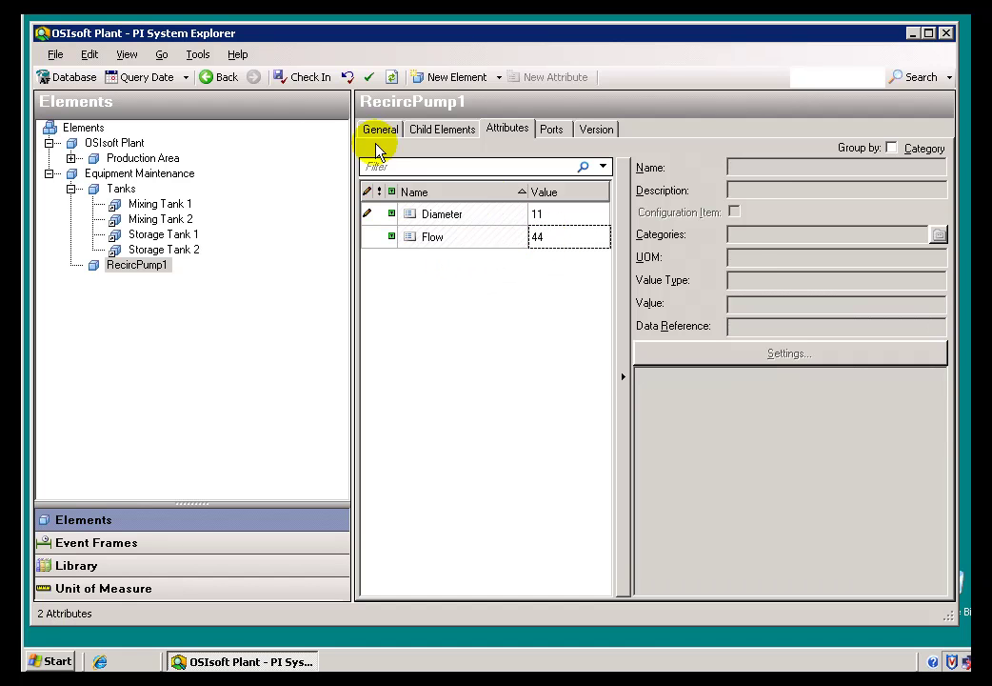
pyautogui.click(596, 132)
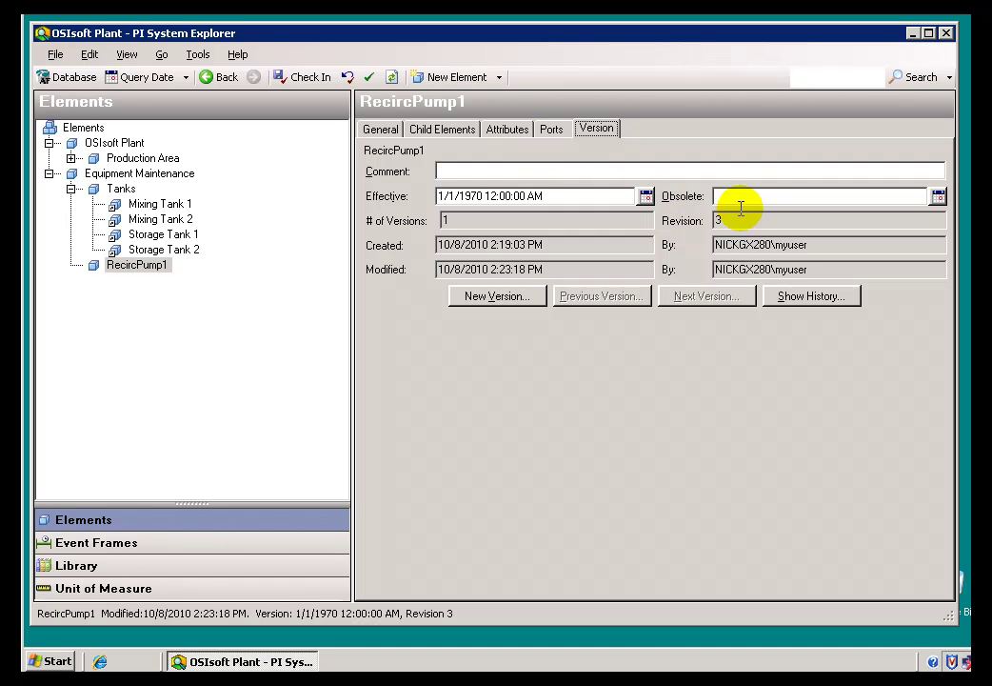
pyautogui.doubleClick(736, 221)
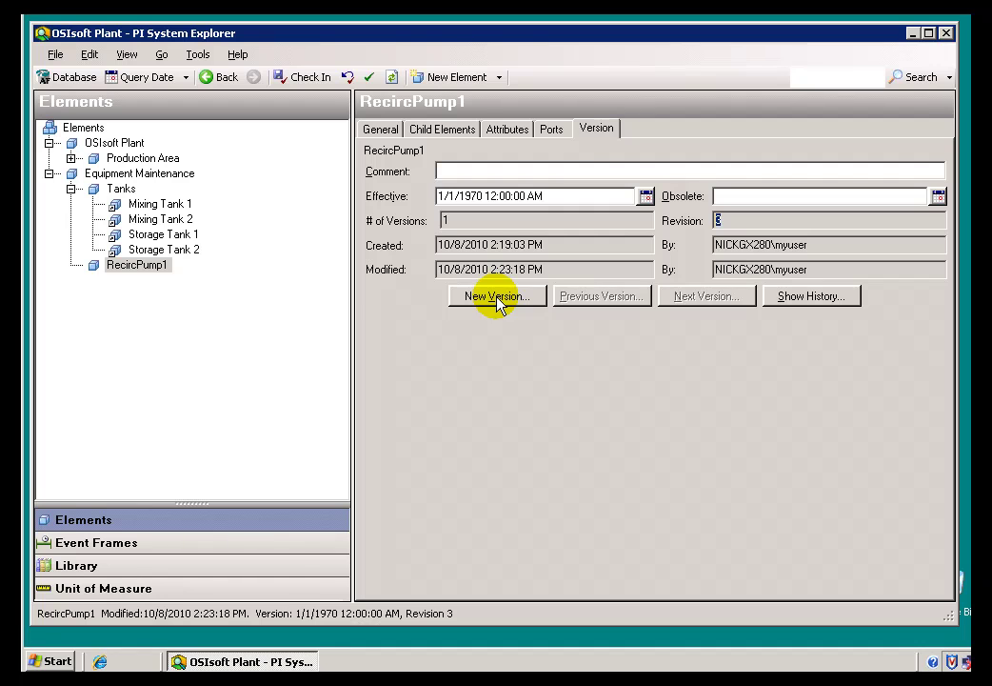
# - Create a new version of RecircPump1, accepting the suggested effective date 10/8/2010 2:25:16 PM
pyautogui.click(378, 130)
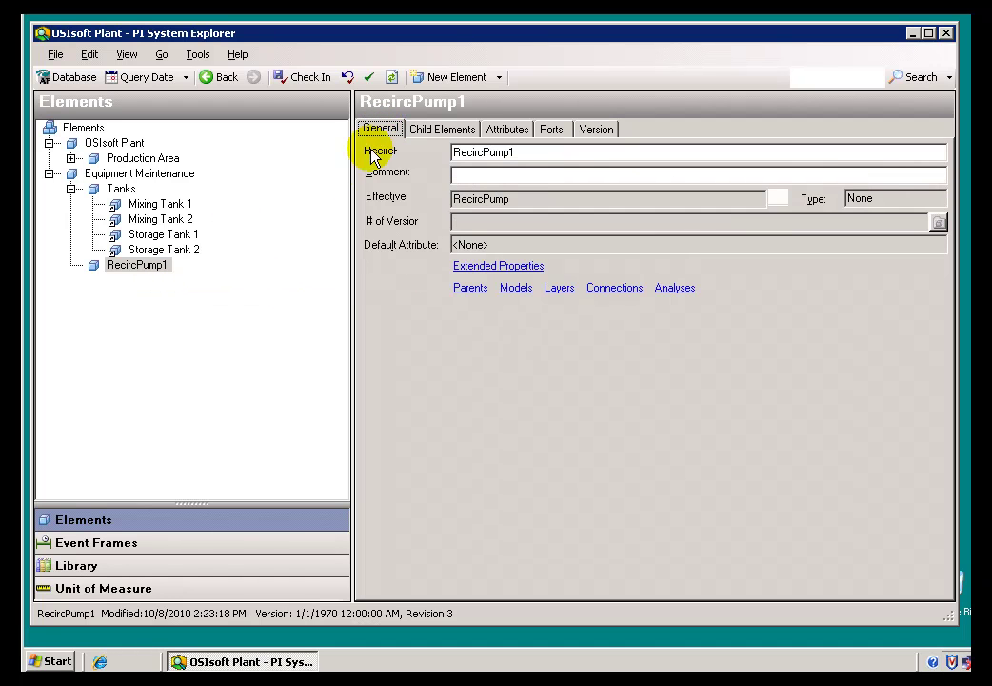
pyautogui.rightClick(118, 271)
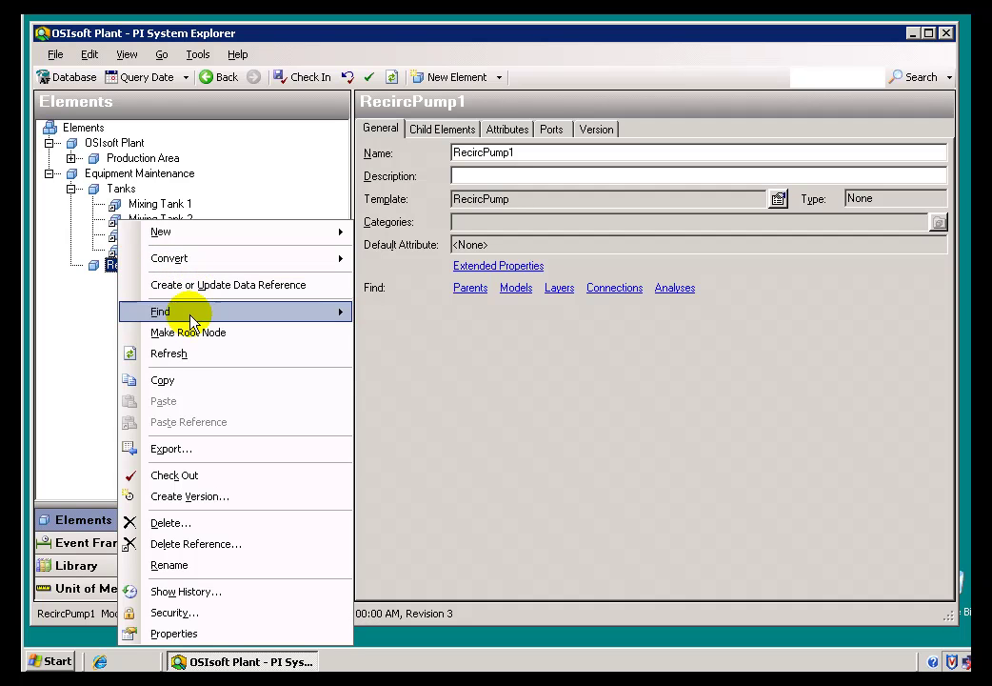
pyautogui.click(213, 505)
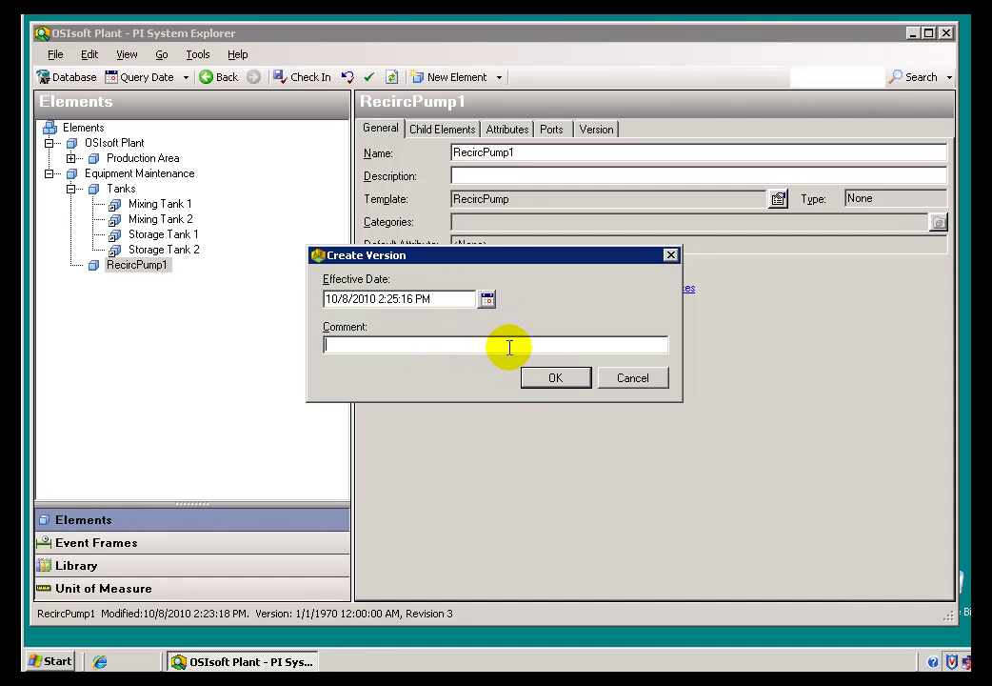
pyautogui.click(555, 379)
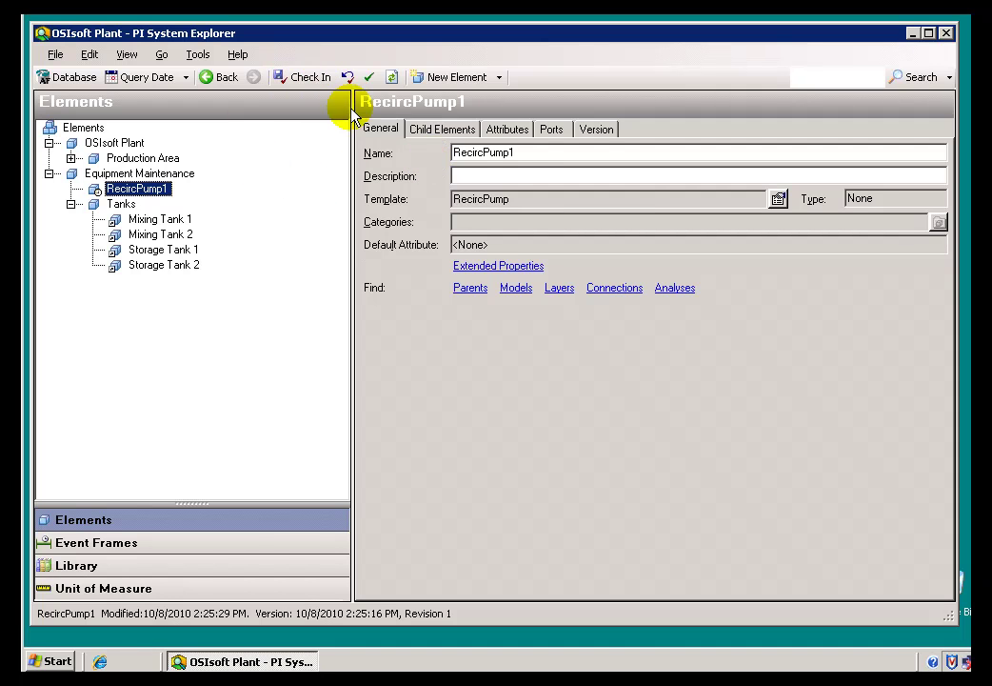
# - Verify on the Version tab that there are now 2 versions at revision 1
pyautogui.click(595, 132)
pyautogui.moveTo(452, 220); pyautogui.dragTo(421, 220)
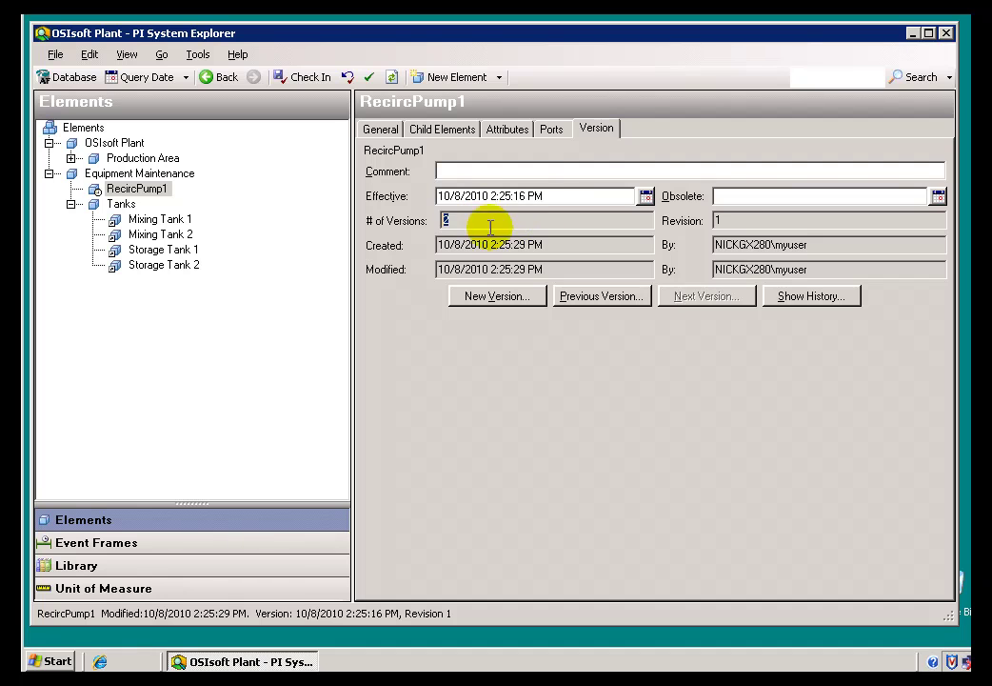
pyautogui.moveTo(742, 220); pyautogui.dragTo(710, 222)
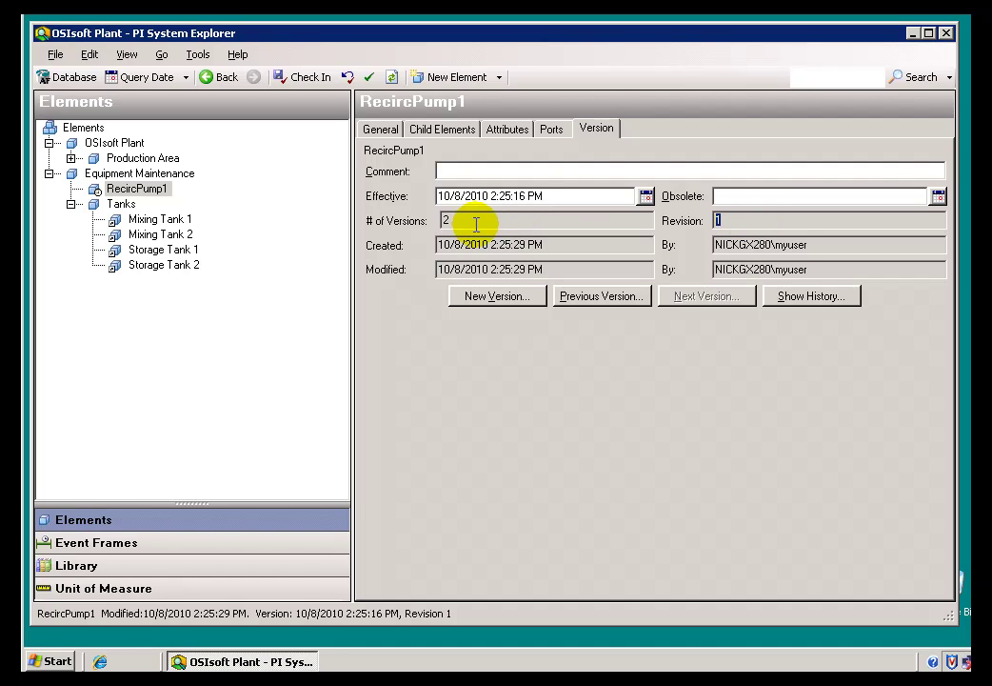
pyautogui.click(716, 220)
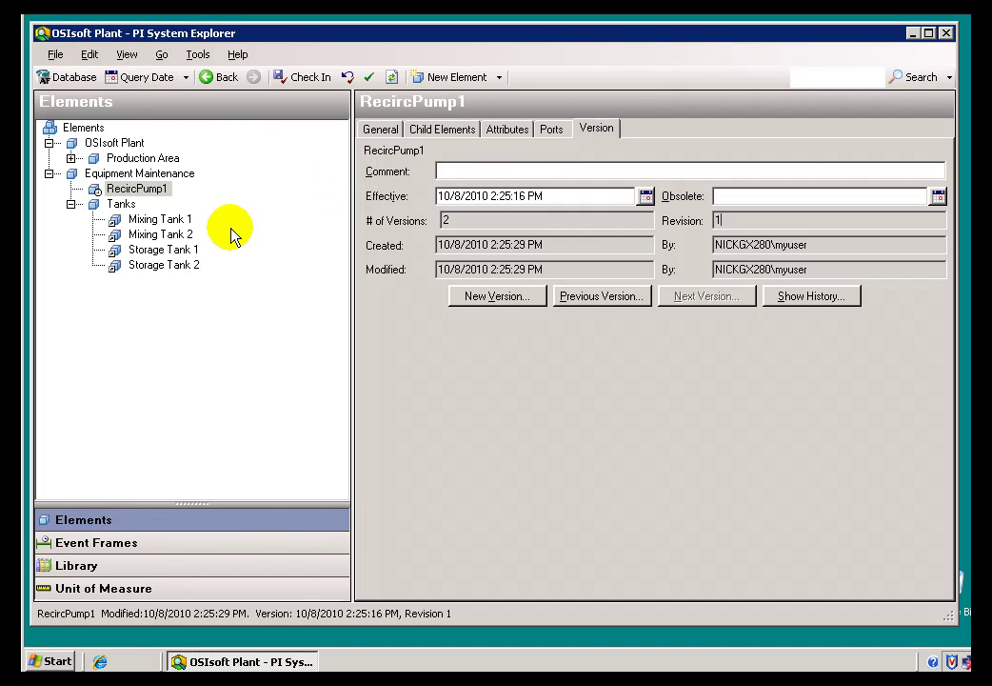
# - Set RecircPump1's Diameter to 5 and Flow to 22, then check the edits in
pyautogui.click(508, 134)
pyautogui.click(553, 217)
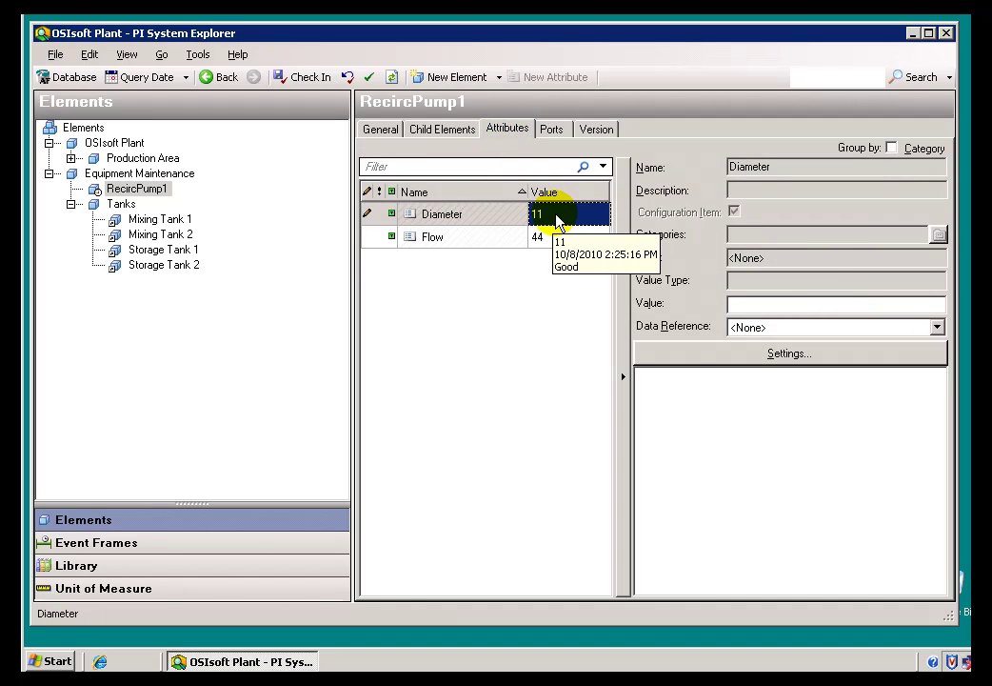
pyautogui.click(558, 216)
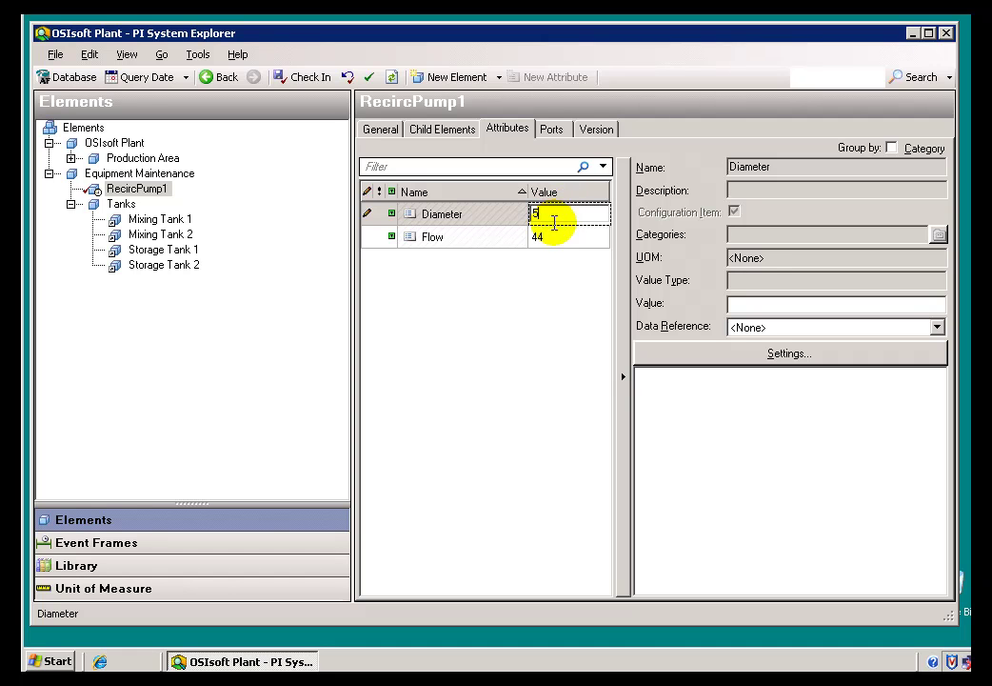
pyautogui.write('5')
pyautogui.click(558, 237)
pyautogui.click(556, 236)
pyautogui.write('22')
pyautogui.click(553, 216)
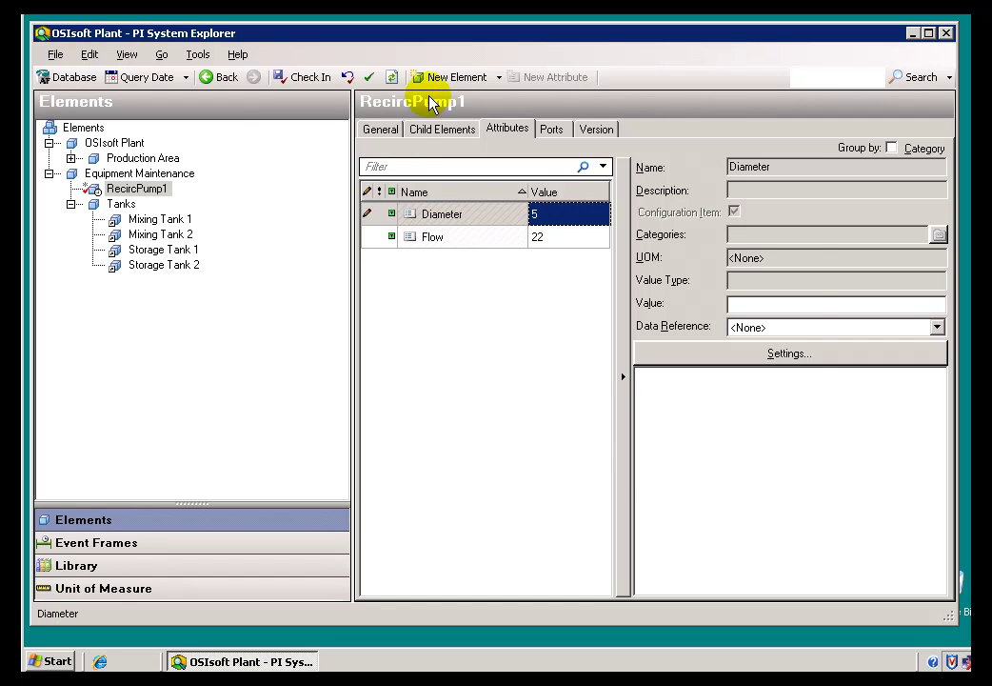
pyautogui.click(310, 84)
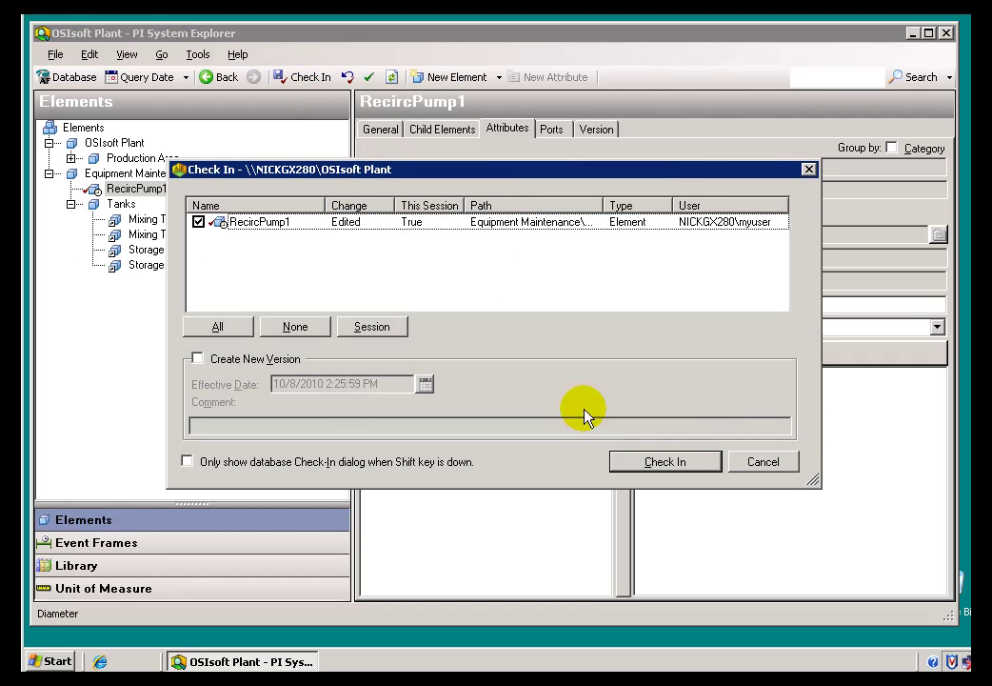
pyautogui.click(648, 464)
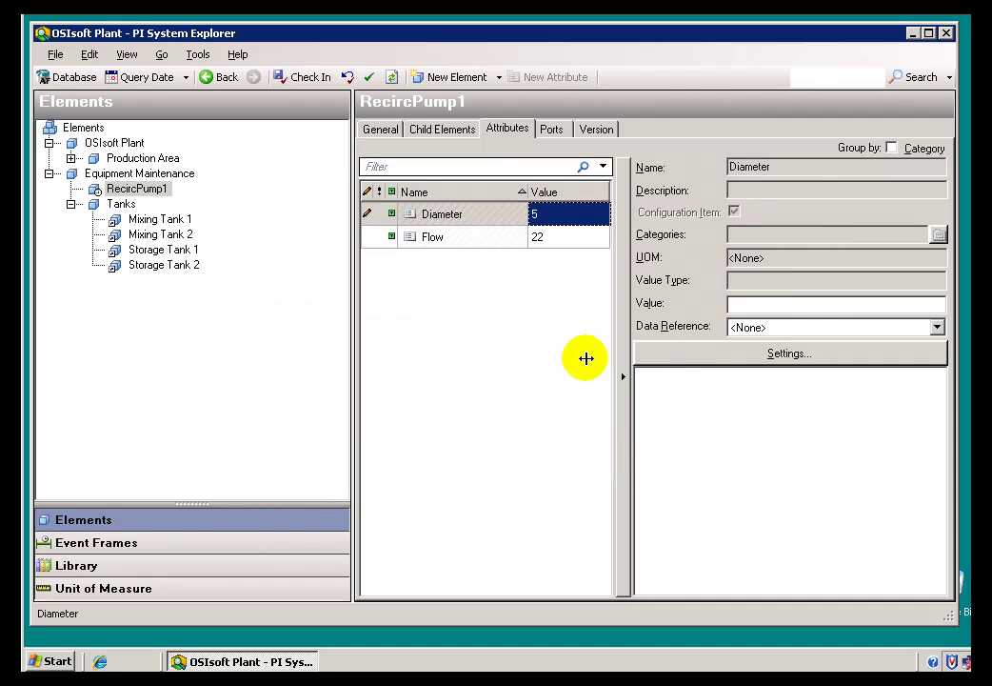
pyautogui.click(598, 133)
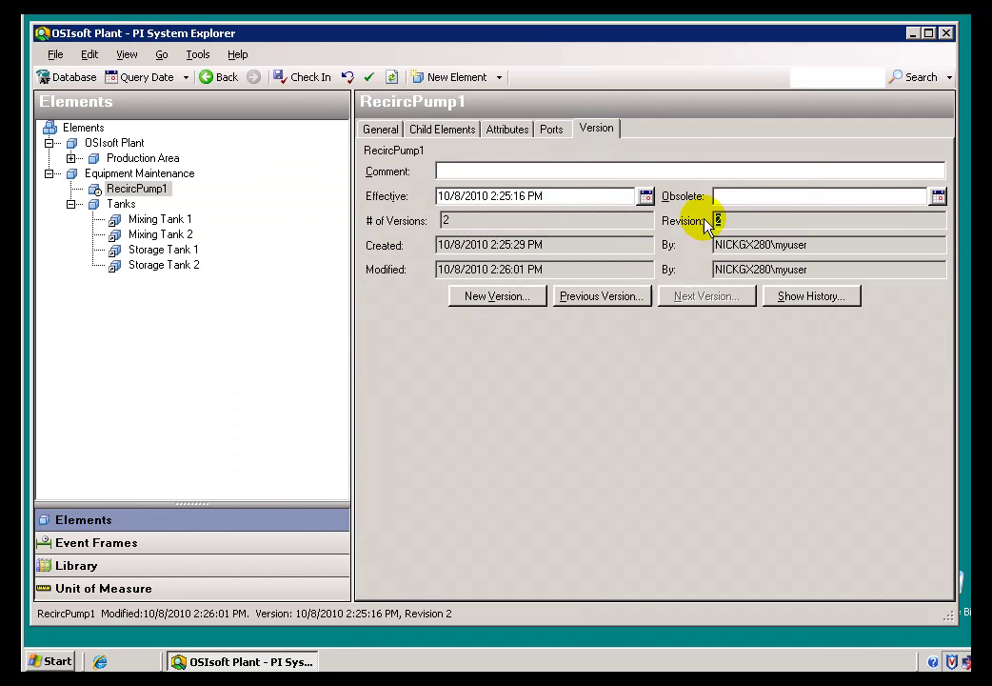
pyautogui.click(602, 221)
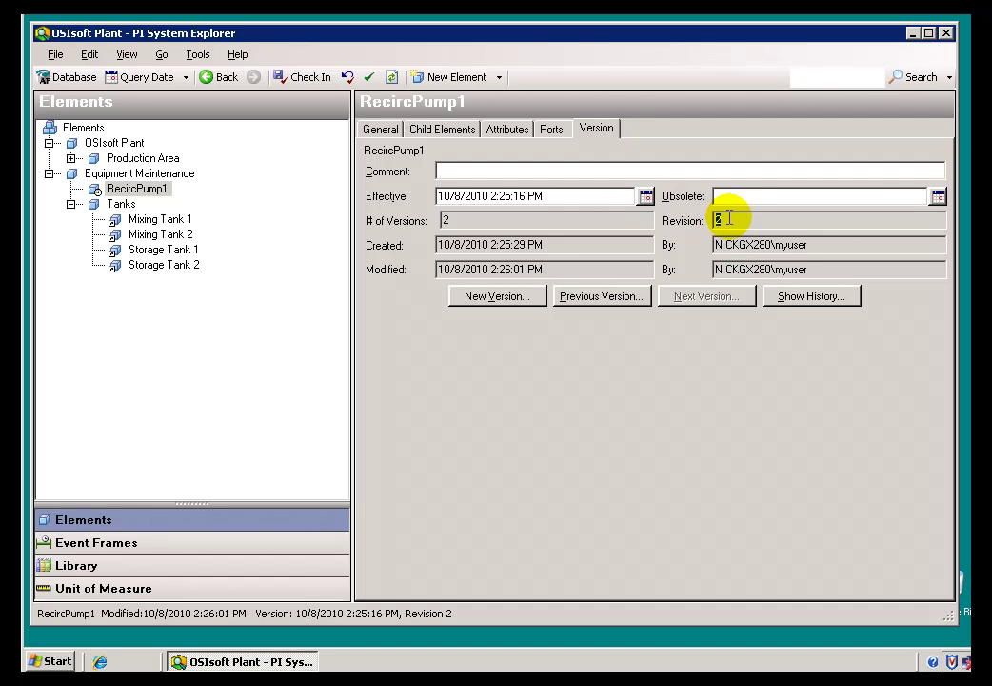
pyautogui.click(550, 222)
pyautogui.doubleClick(444, 220)
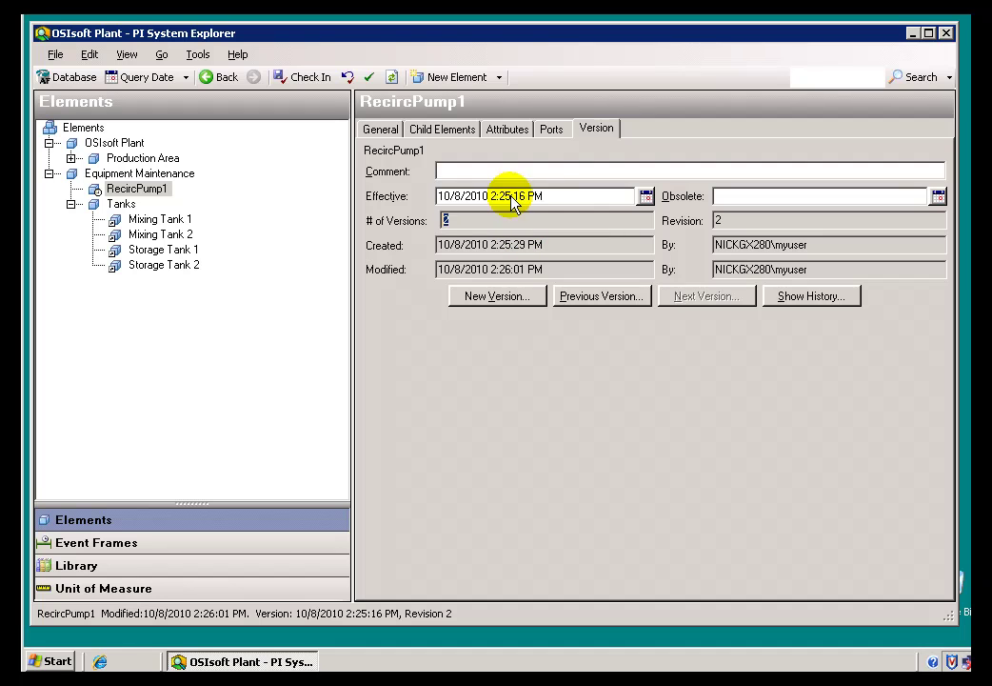
pyautogui.click(507, 134)
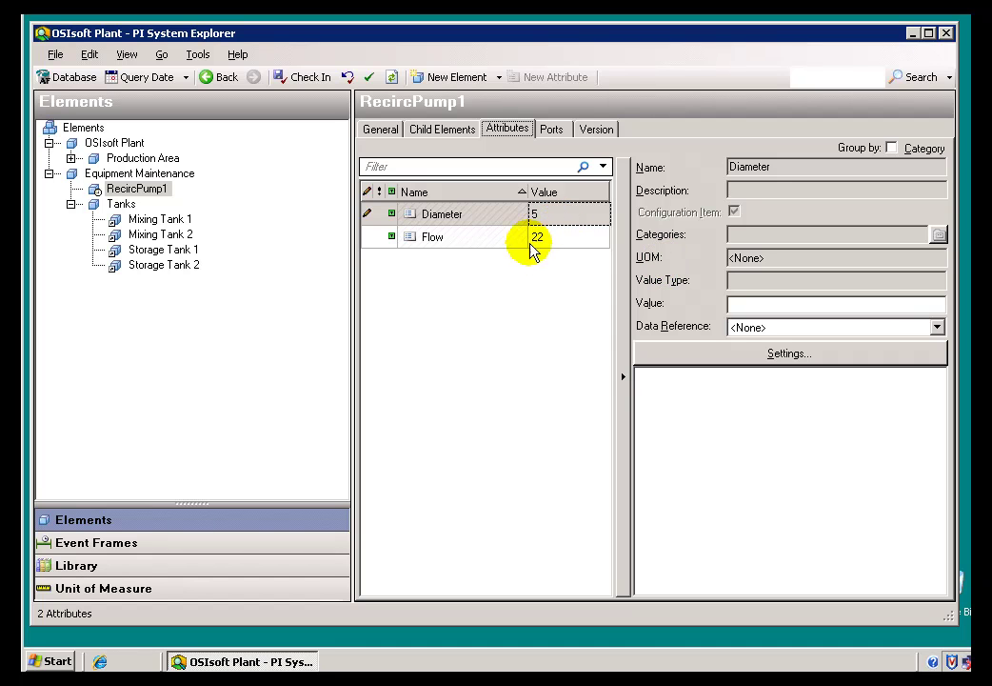
pyautogui.click(469, 247)
pyautogui.click(484, 218)
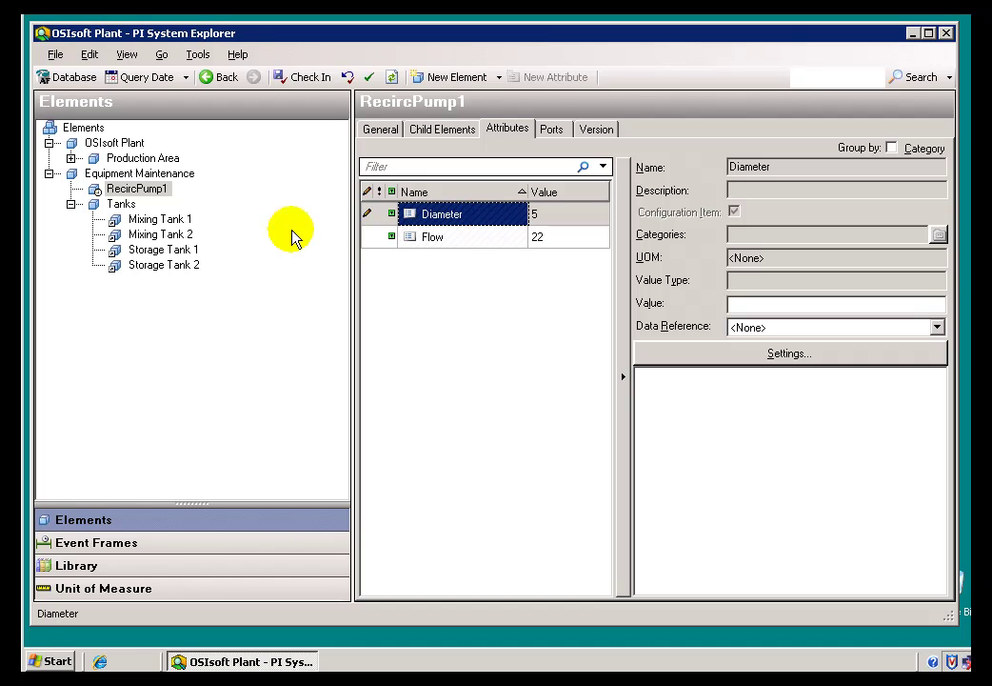
pyautogui.click(122, 563)
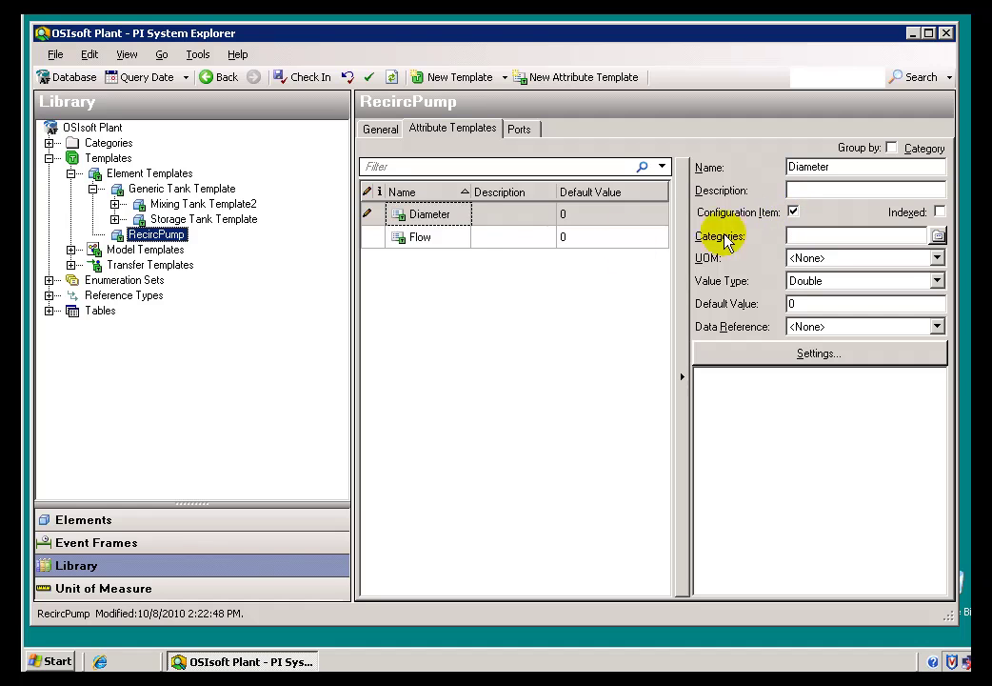
pyautogui.click(428, 242)
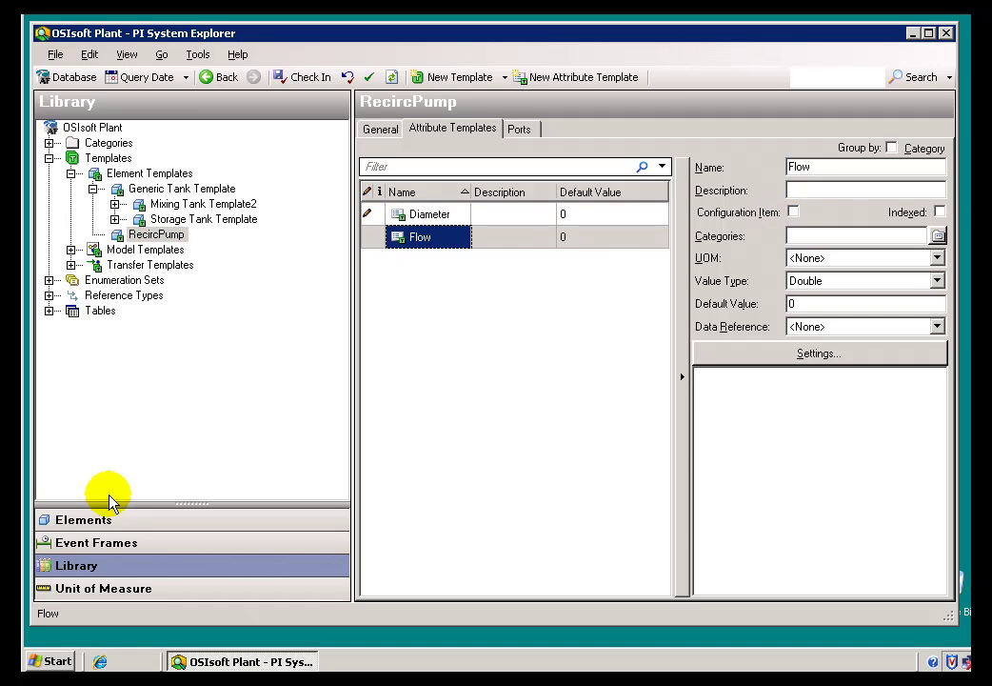
pyautogui.click(120, 521)
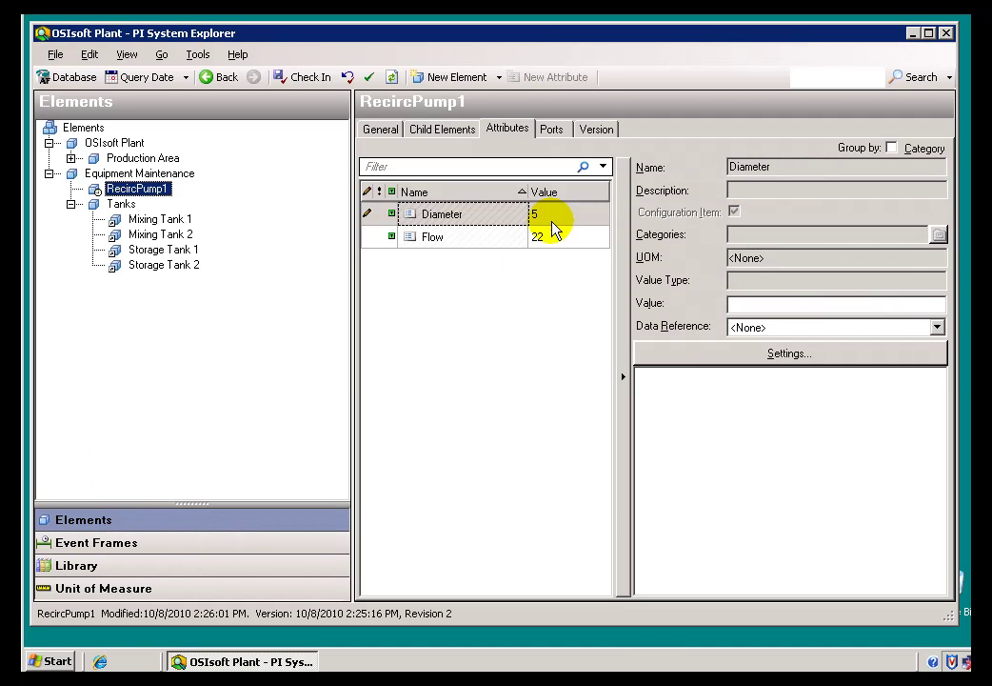
# - Change RecircPump1's Diameter value from 5 to 4
pyautogui.click(550, 216)
pyautogui.click(552, 214)
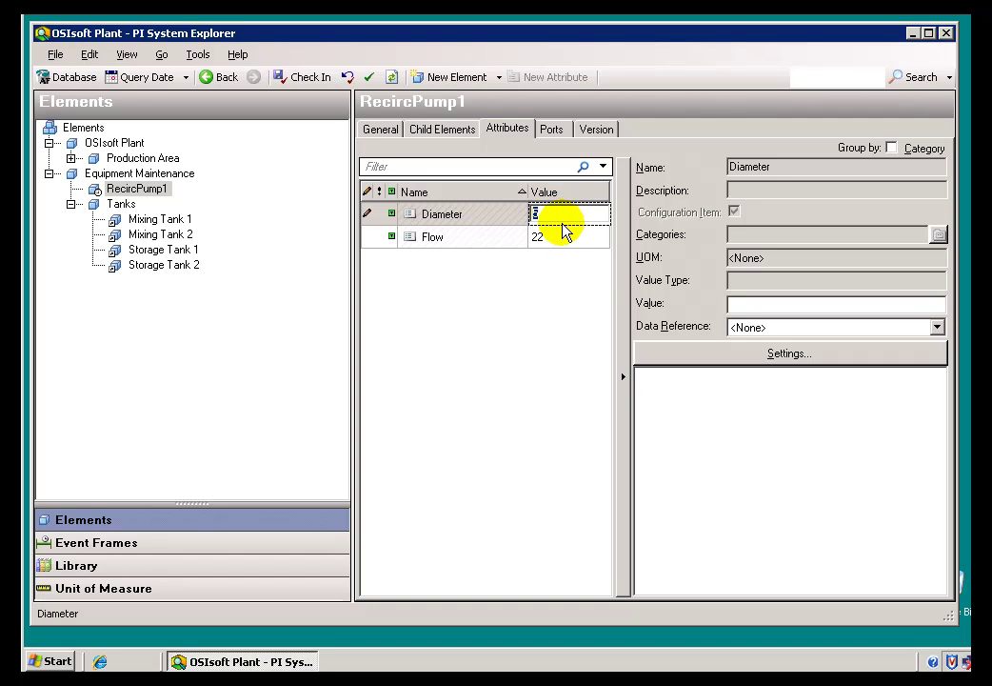
pyautogui.write('4')
pyautogui.click(562, 237)
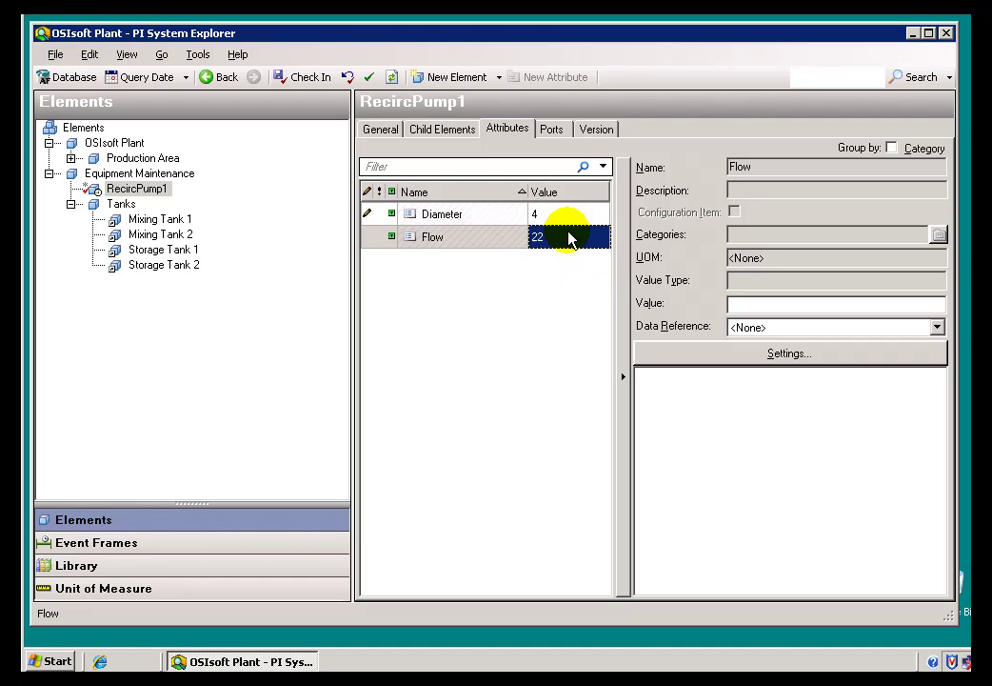
# - Open the check-in list, cancel once, then reopen it and check in RecircPump1
pyautogui.click(307, 80)
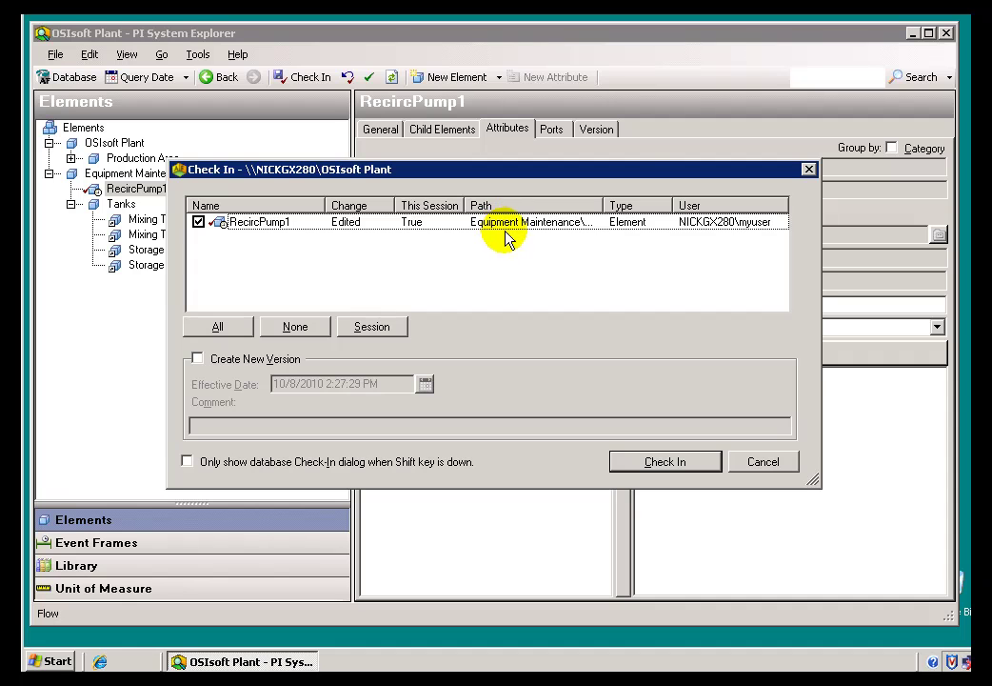
pyautogui.click(762, 462)
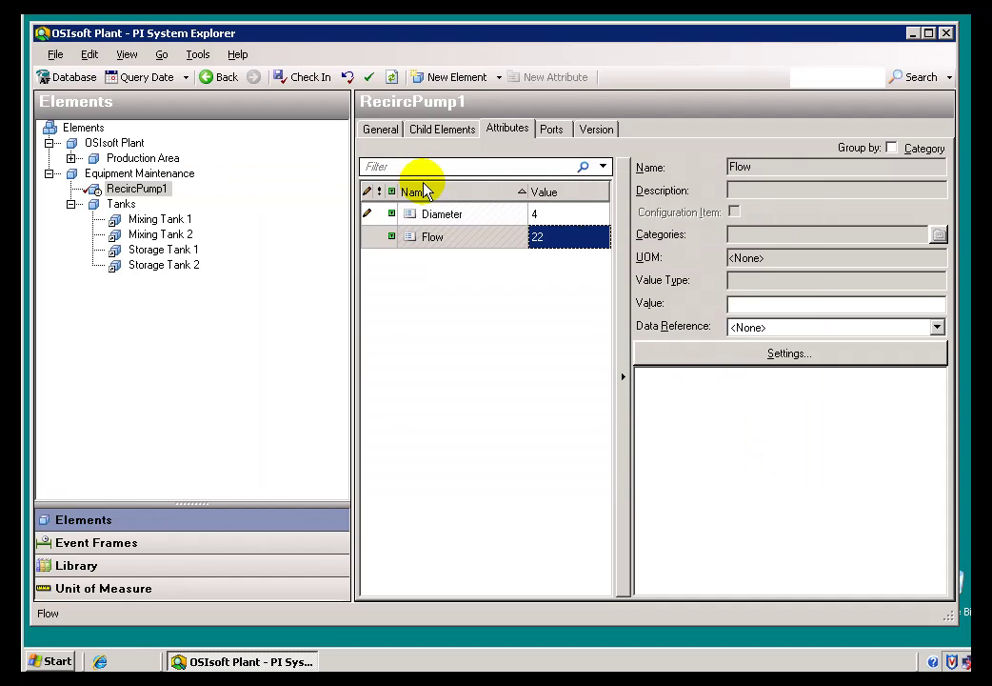
pyautogui.click(552, 216)
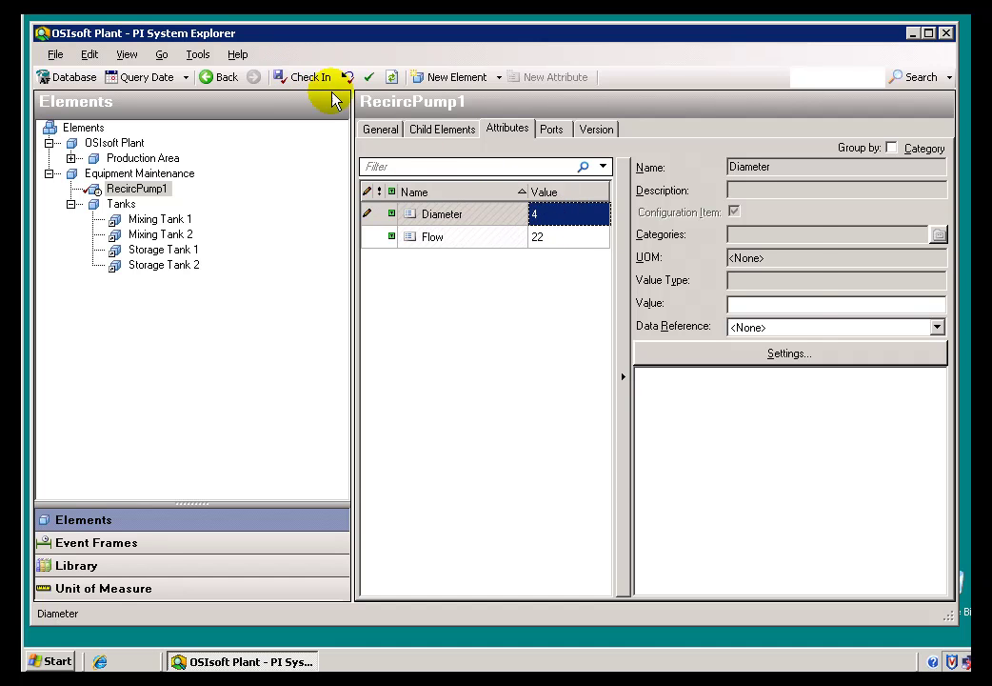
pyautogui.click(304, 78)
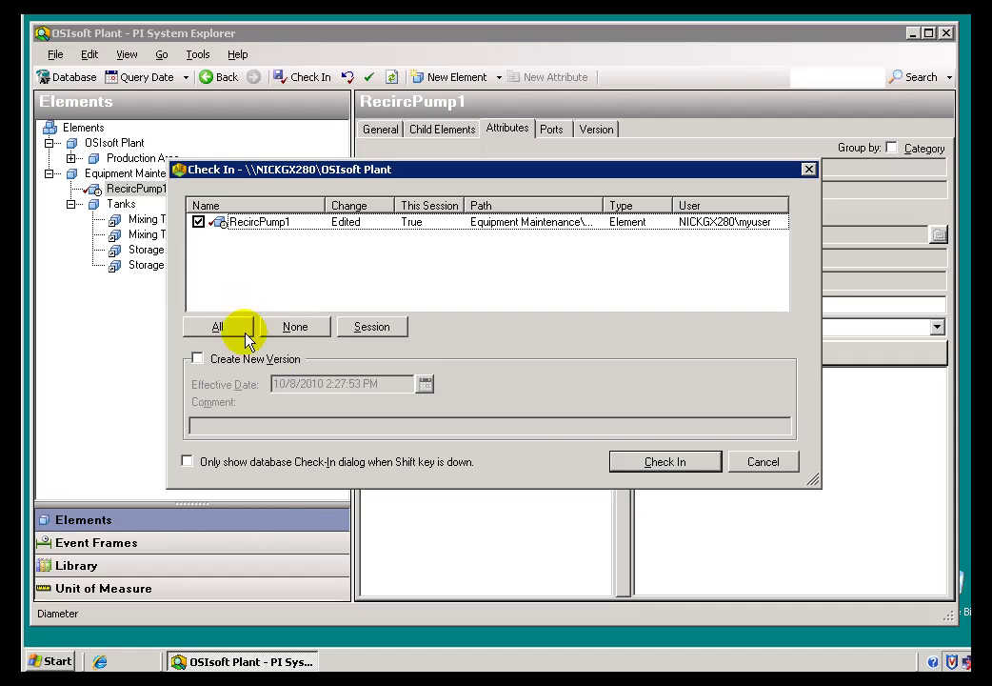
pyautogui.click(633, 465)
# - Edit RecircPump1's Flow value to 21, then to 23
pyautogui.click(559, 240)
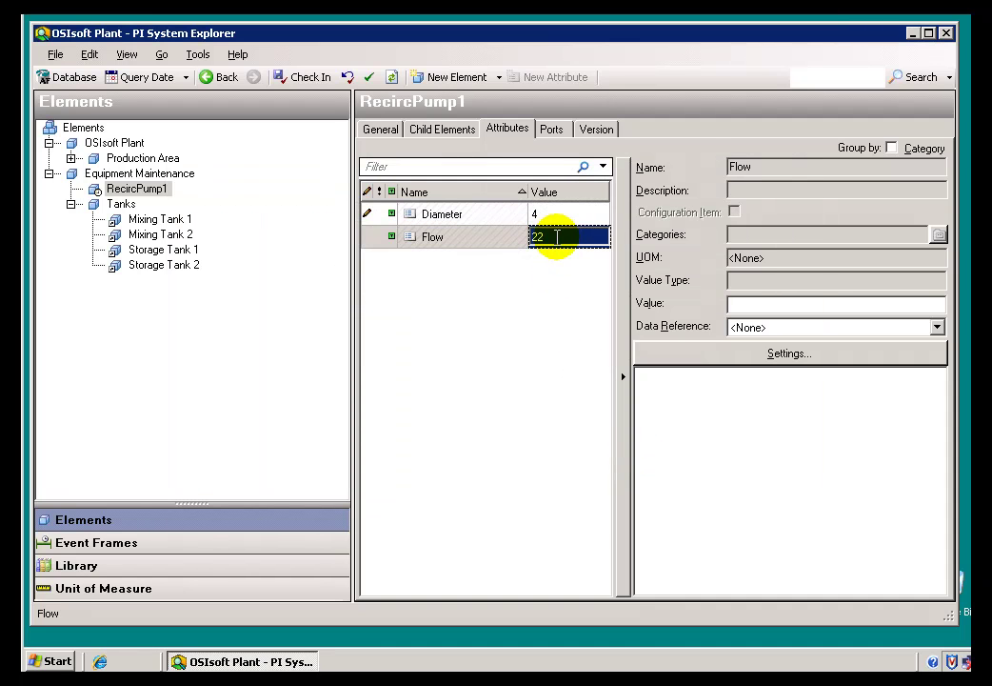
pyautogui.click(557, 237)
pyautogui.write('21')
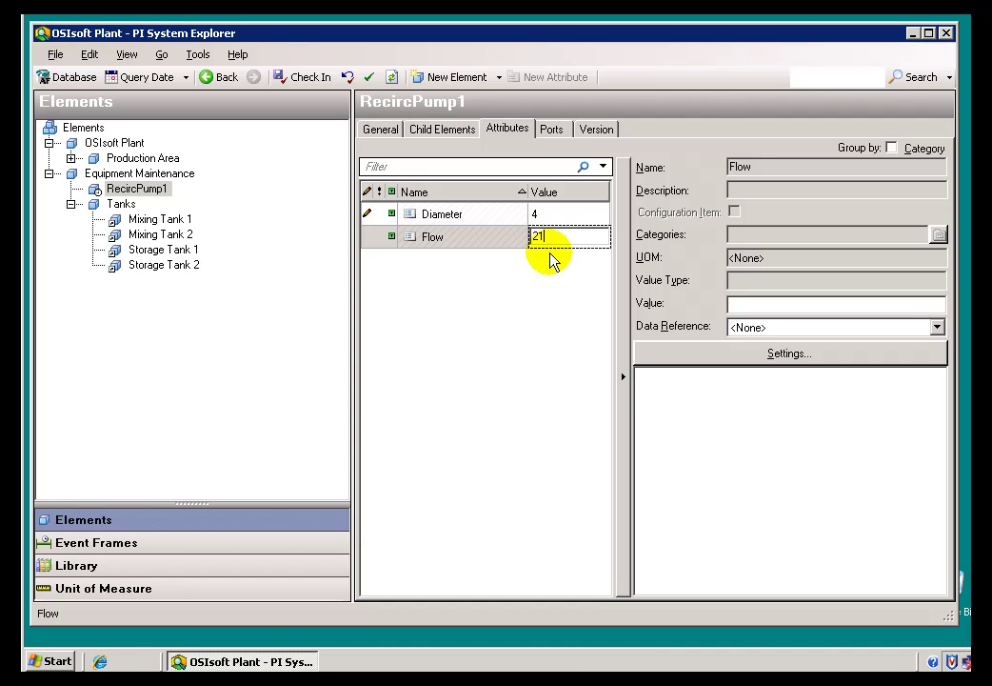
pyautogui.click(552, 265)
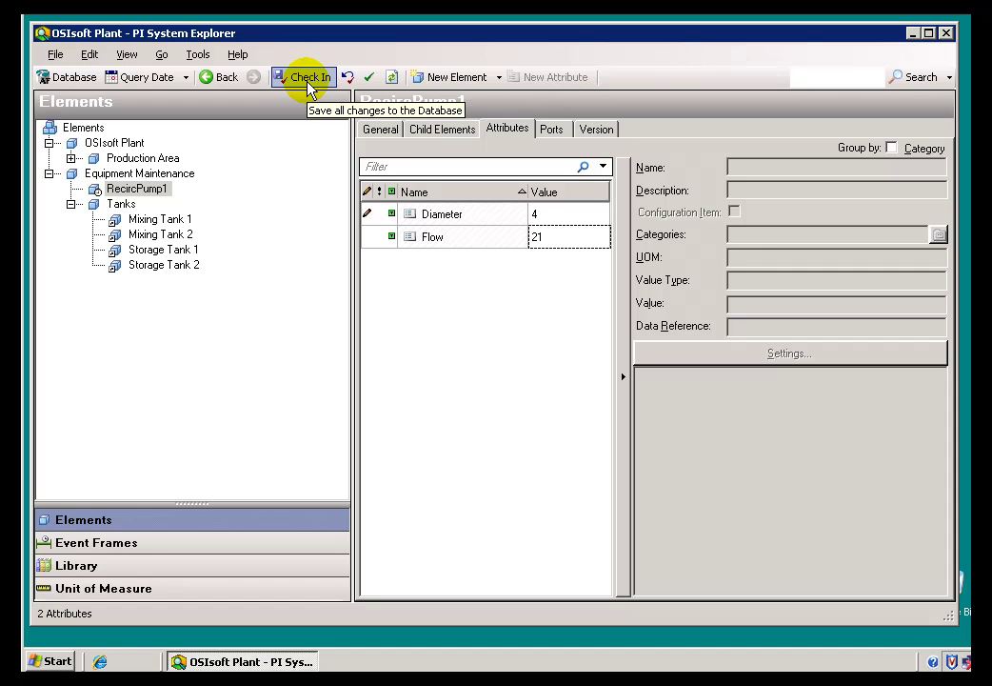
pyautogui.click(554, 236)
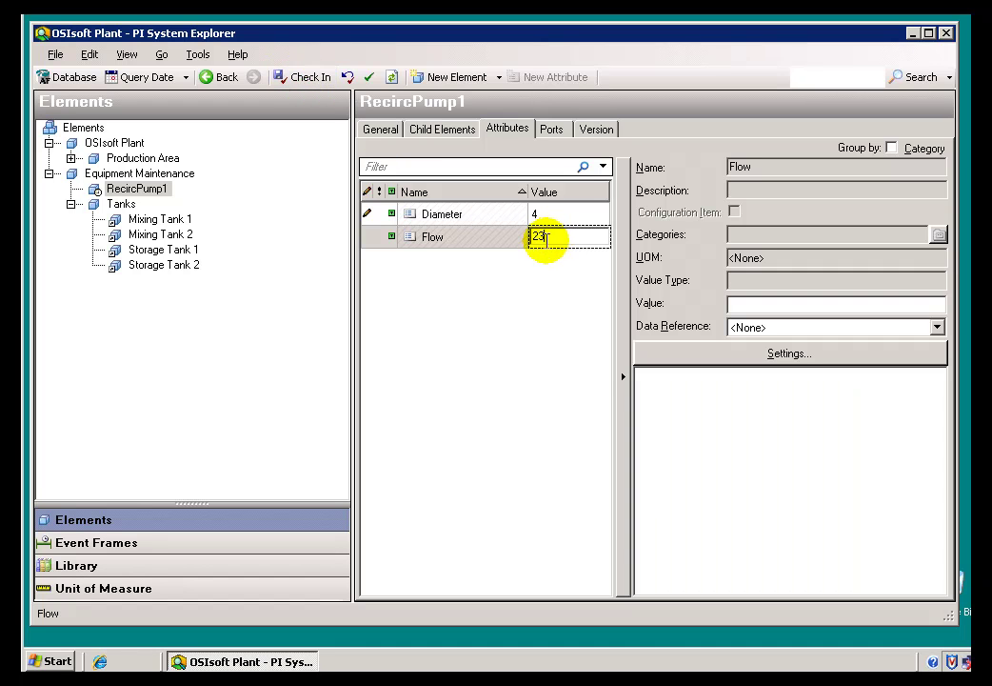
pyautogui.click(538, 265)
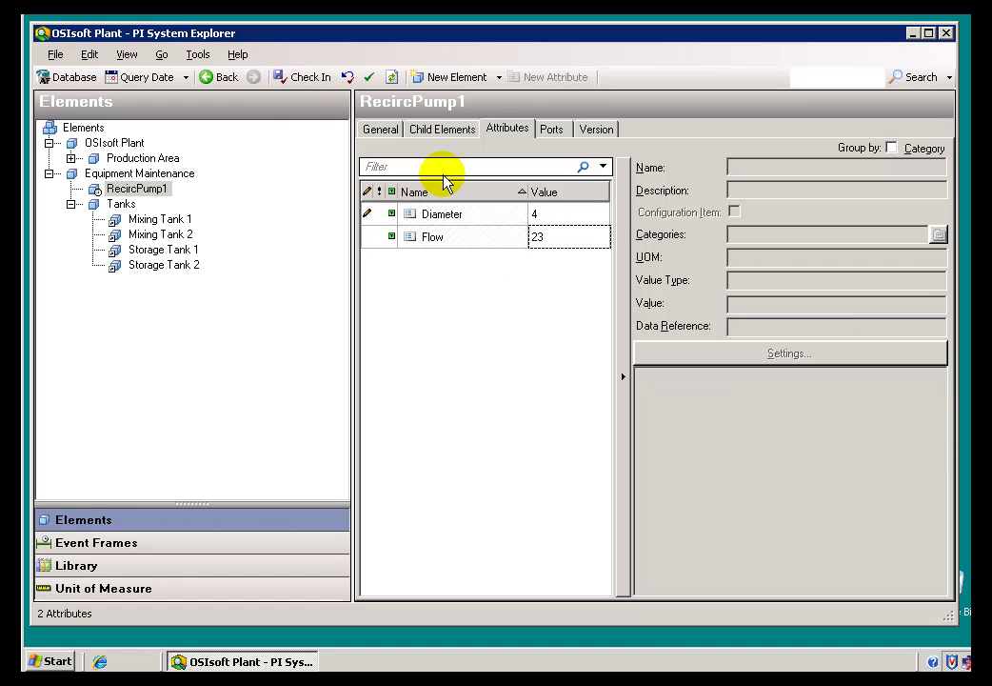
pyautogui.click(544, 238)
# - Confirm revision 3 on the Version tab, then set Flow back to 21
pyautogui.click(590, 131)
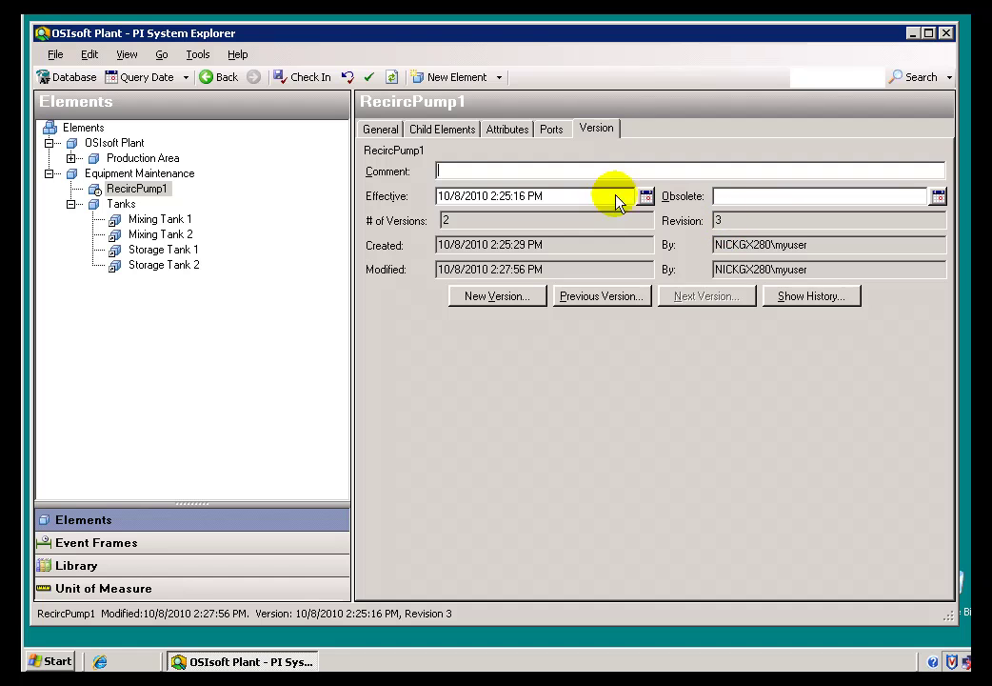
pyautogui.click(506, 130)
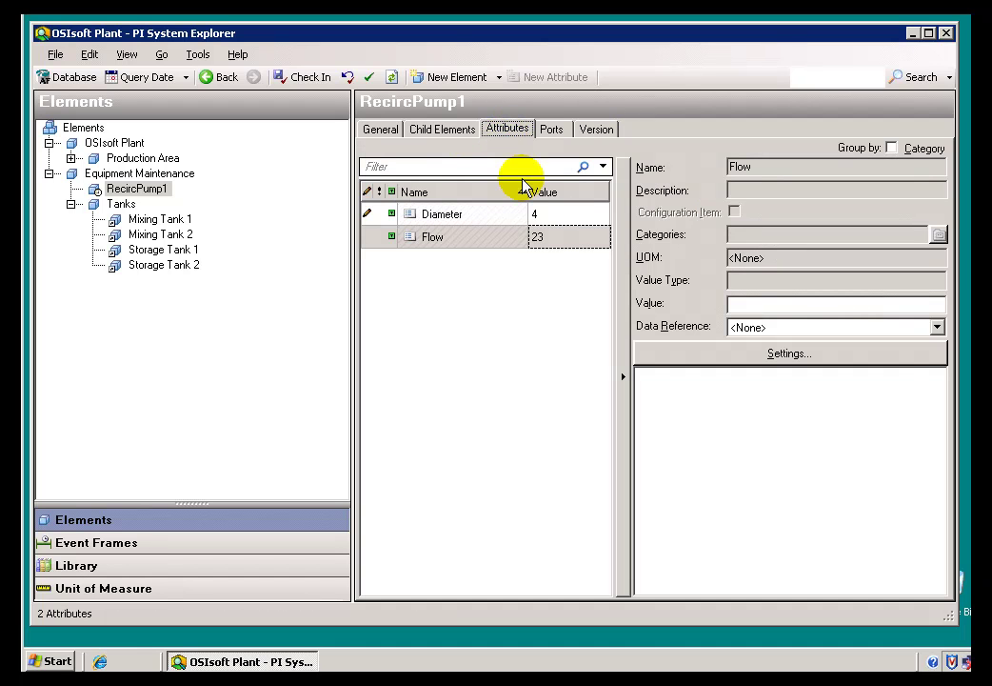
pyautogui.click(549, 240)
pyautogui.press('Return')
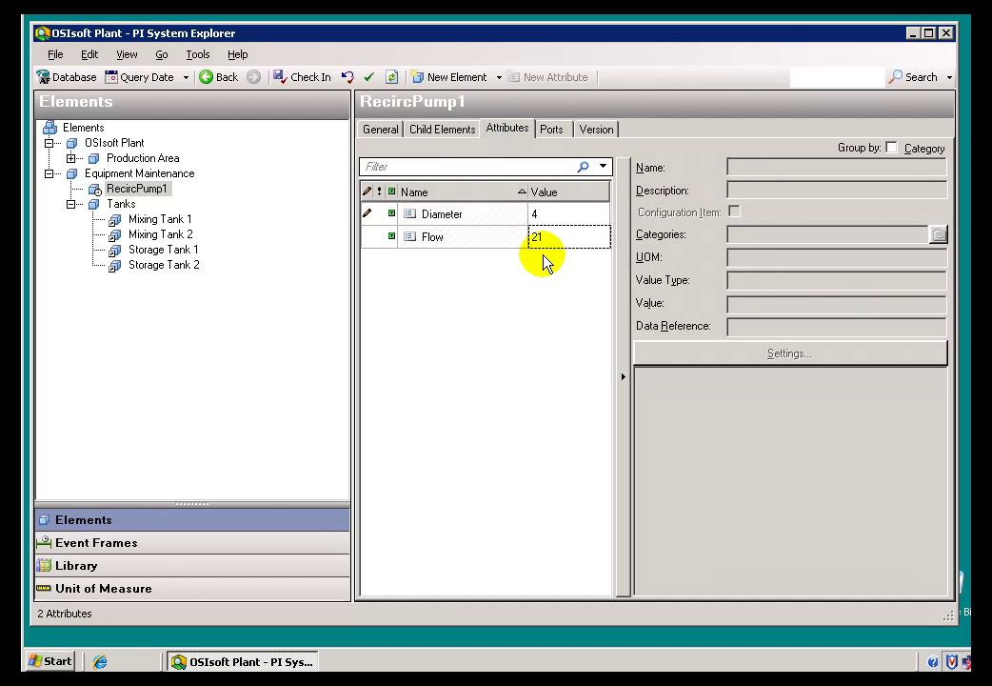
pyautogui.moveTo(560, 249)
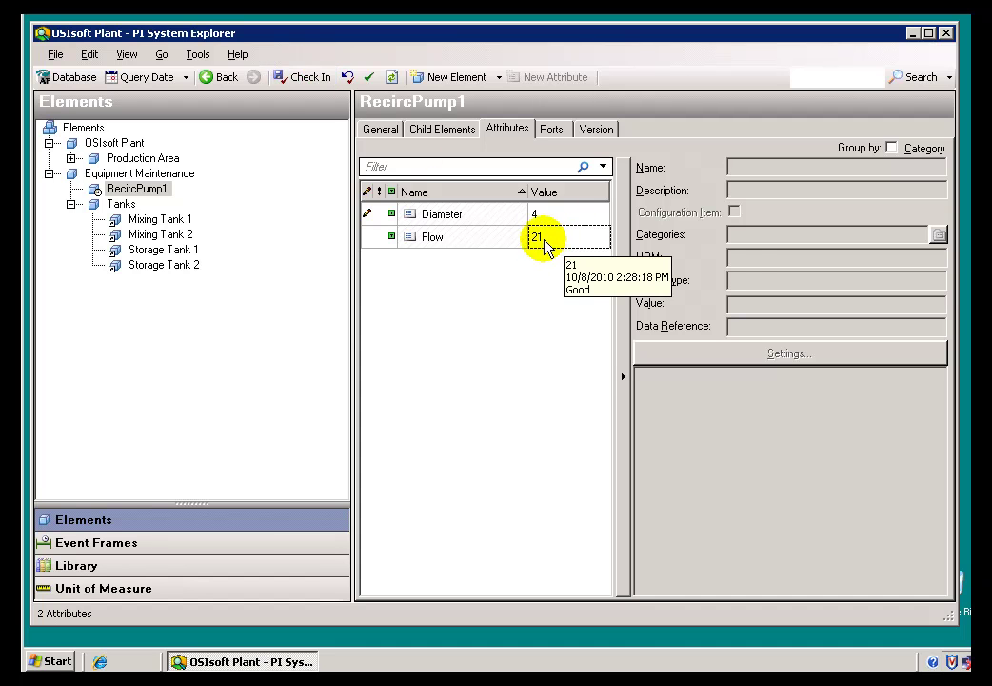
# - Set Diameter to 5 and cancel out of the check-in list
pyautogui.click(538, 215)
pyautogui.write('5')
pyautogui.click(539, 238)
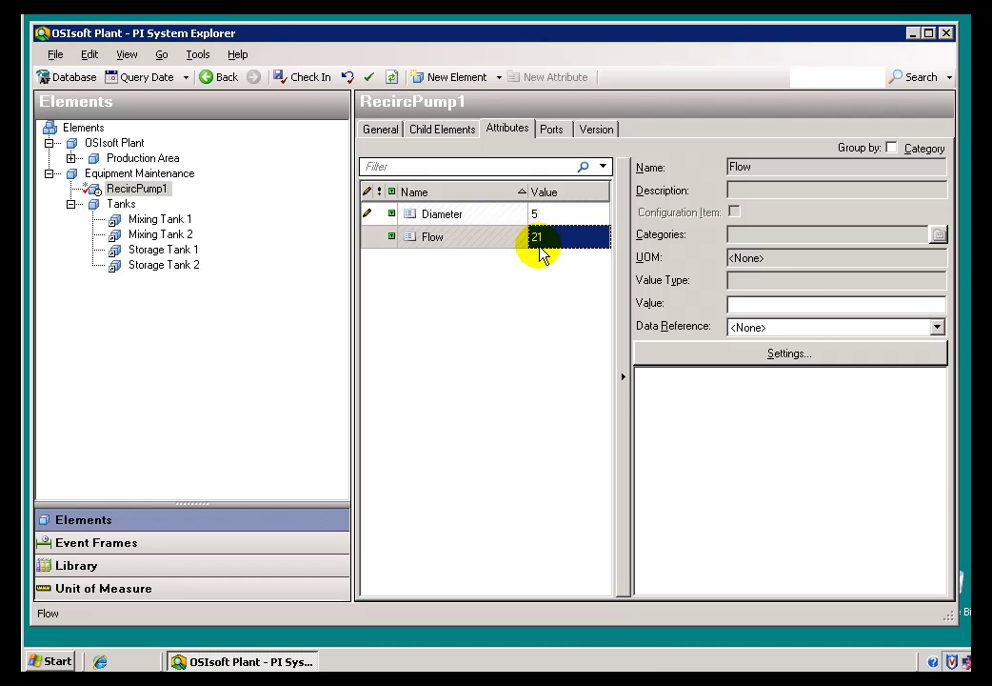
pyautogui.click(308, 78)
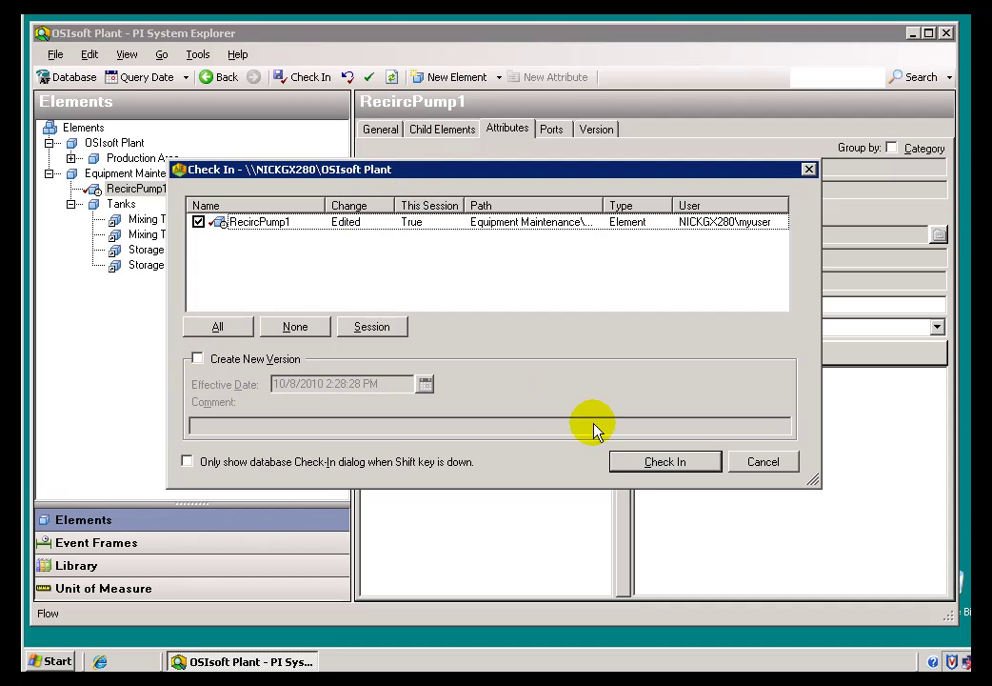
pyautogui.click(764, 463)
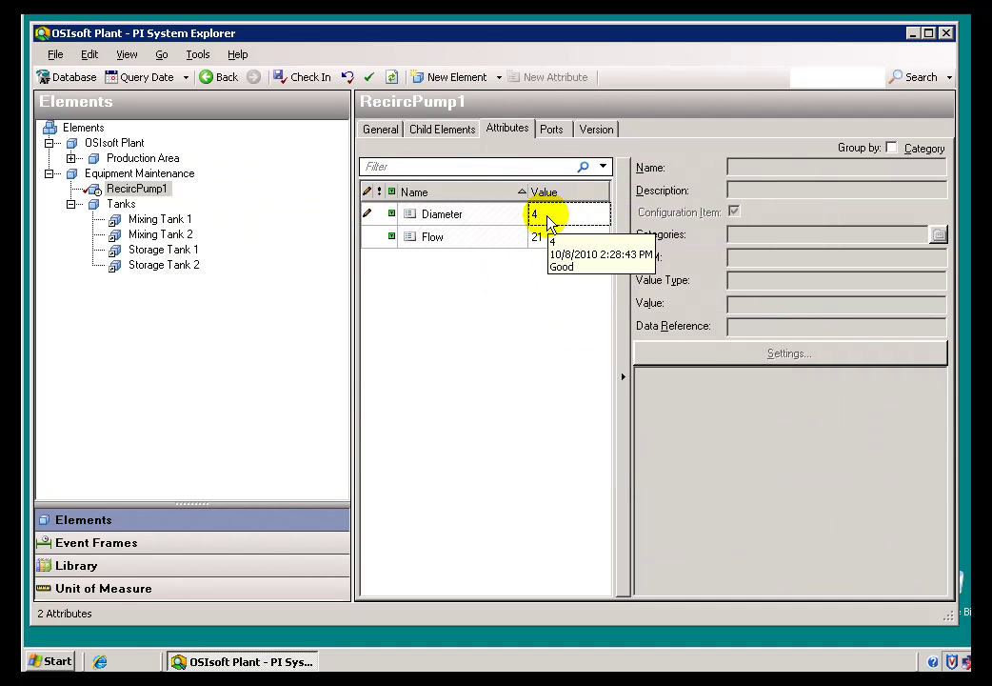
# - Set Diameter to 5 again and check in RecircPump1's change
pyautogui.click(547, 220)
pyautogui.write('5')
pyautogui.press('Return')
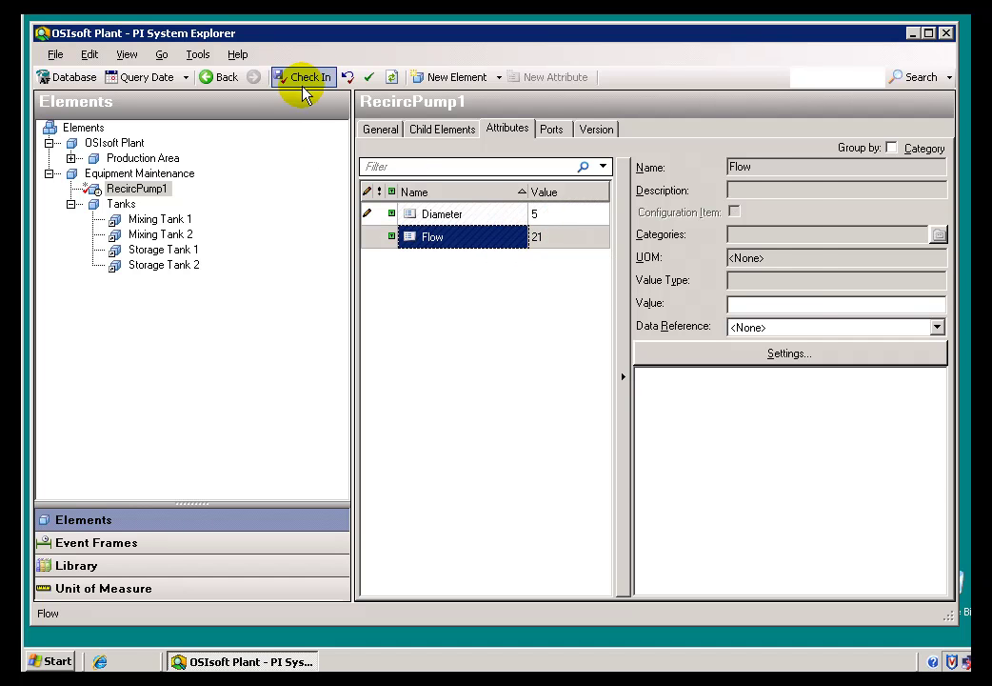
pyautogui.click(291, 77)
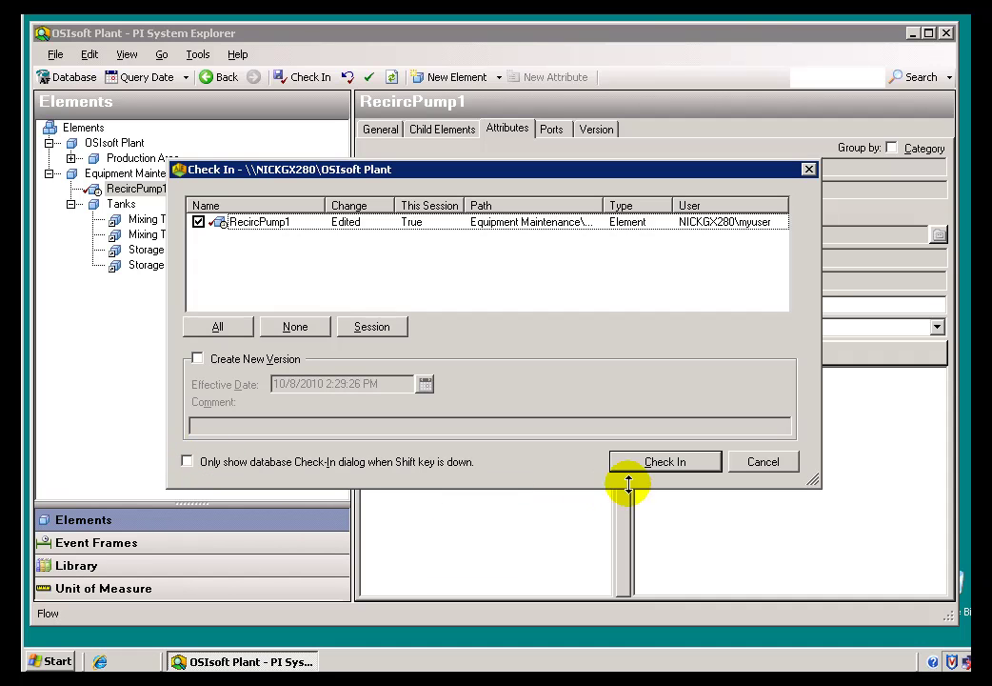
pyautogui.click(670, 465)
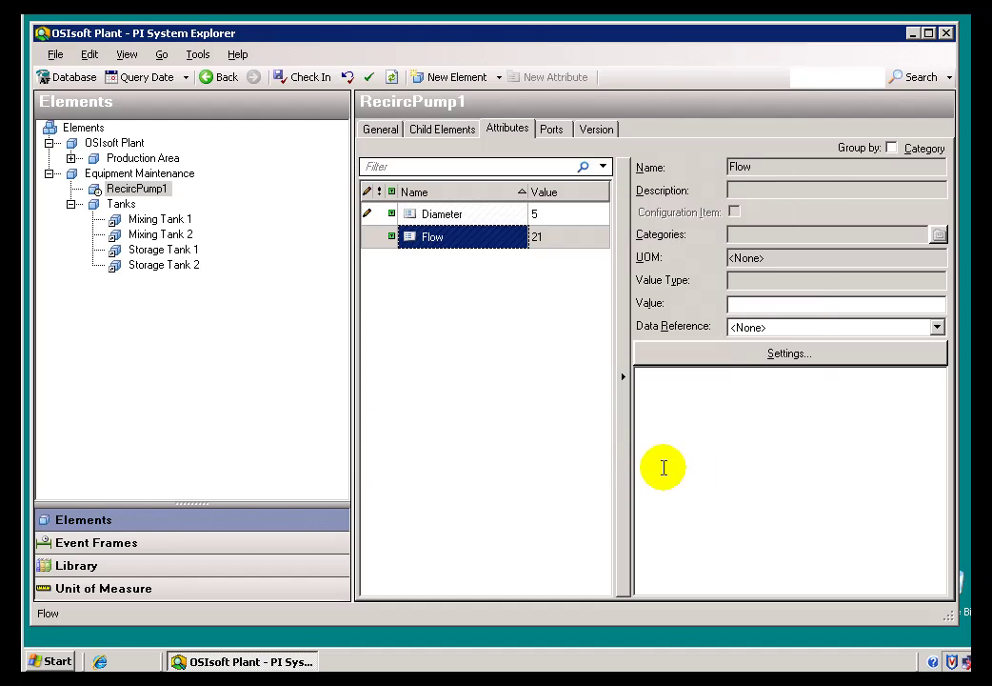
# - Change Diameter back to 4 without checking it in
pyautogui.click(549, 221)
pyautogui.write('4')
pyautogui.click(535, 267)
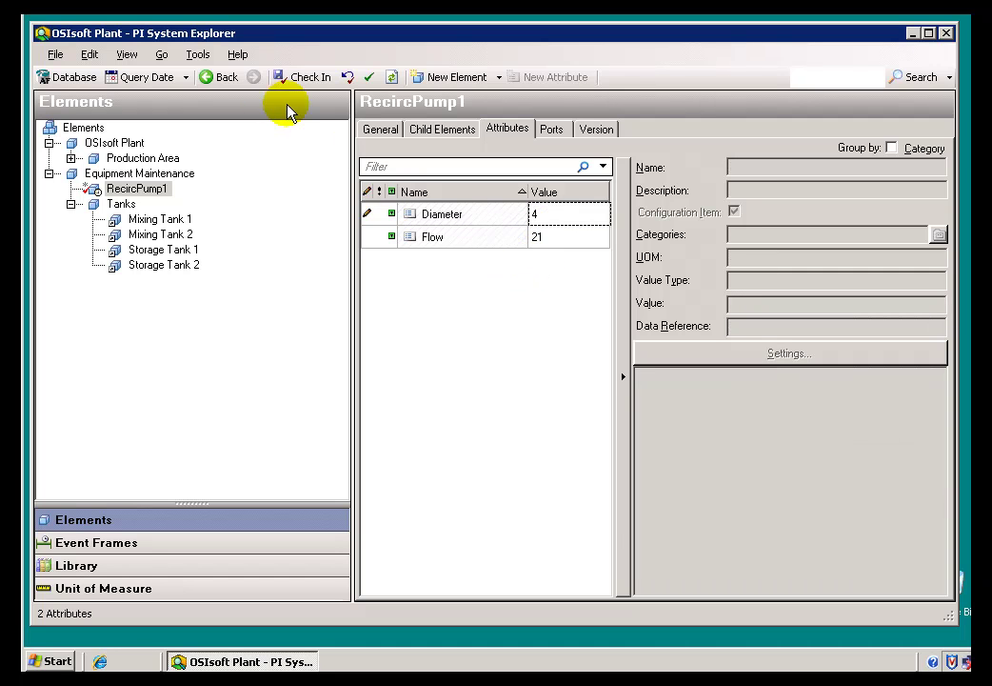
# - Review the Check-In setting in Tools > Options and cancel without changes
pyautogui.click(198, 57)
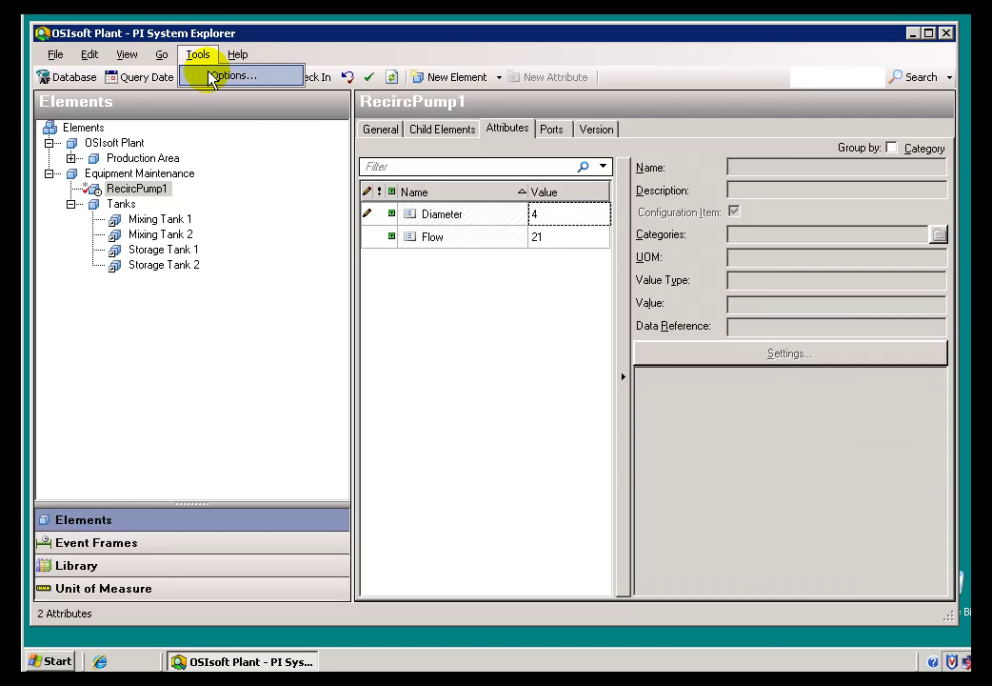
pyautogui.click(219, 74)
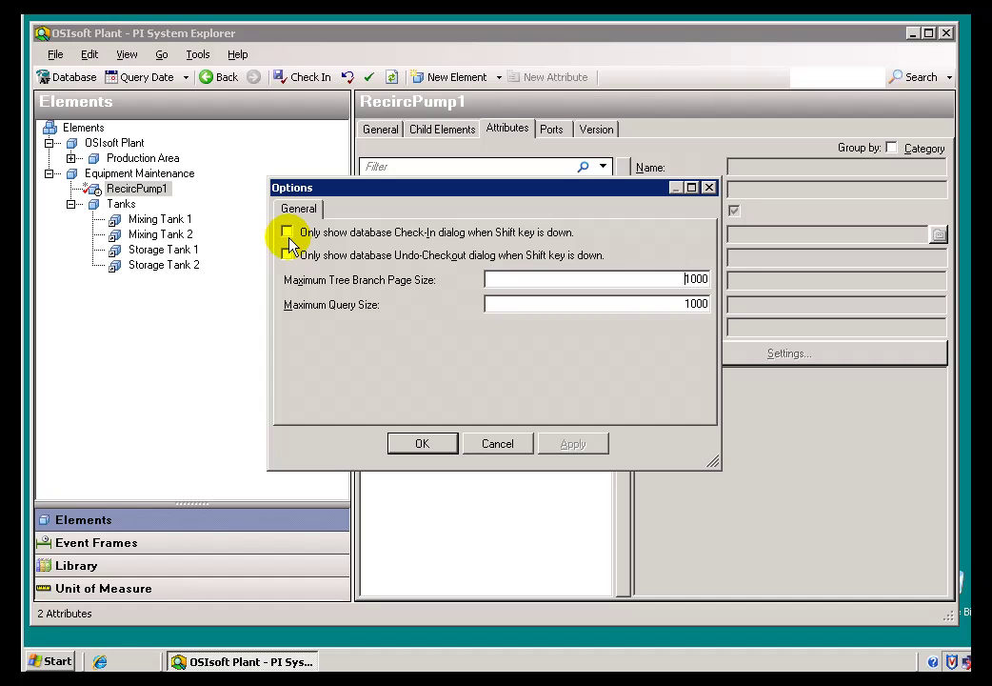
pyautogui.click(493, 443)
# - Set Diameter to 5 and bring up the check-in list for RecircPump1
pyautogui.click(553, 219)
pyautogui.click(549, 238)
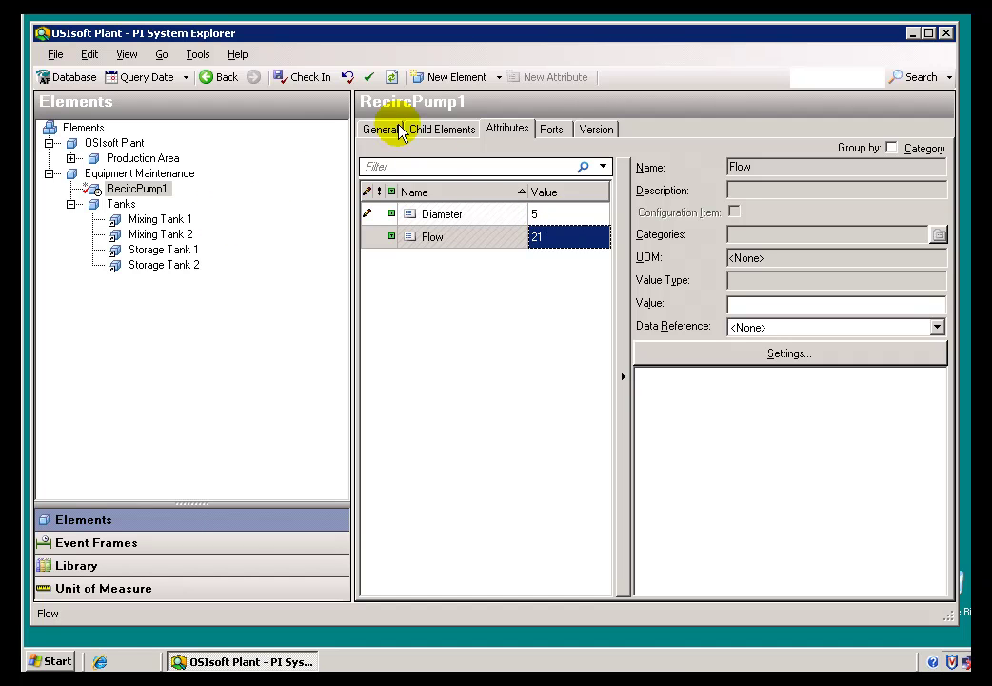
pyautogui.click(307, 80)
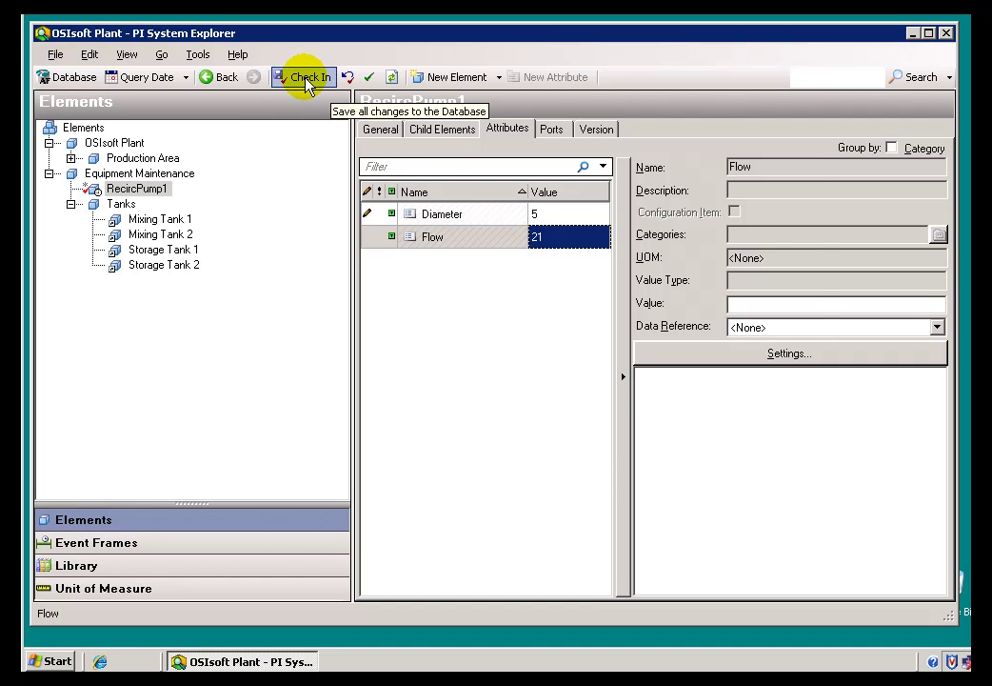